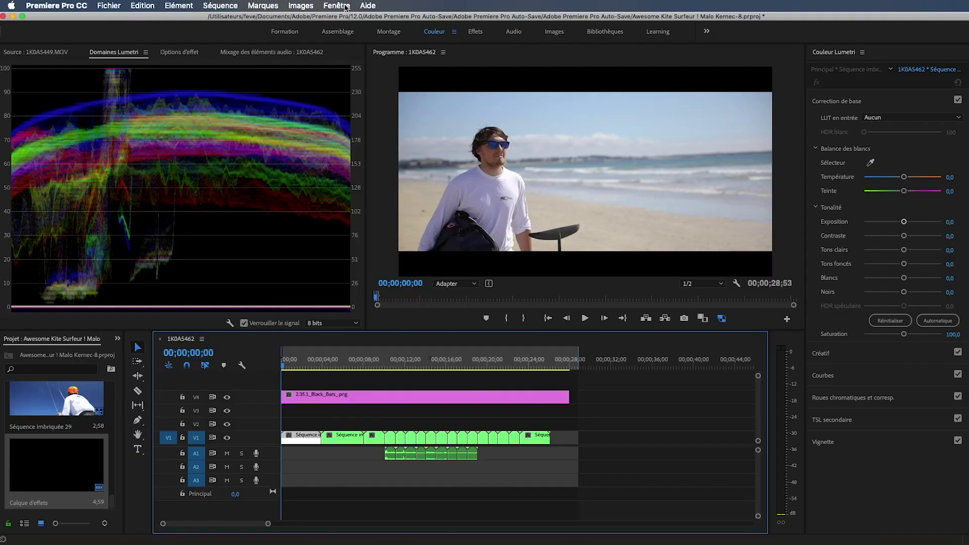
Switch to the Couleur workspace and nudge the clip's exposure slightly up
left_click(341, 6)
mouse_move(351, 19)
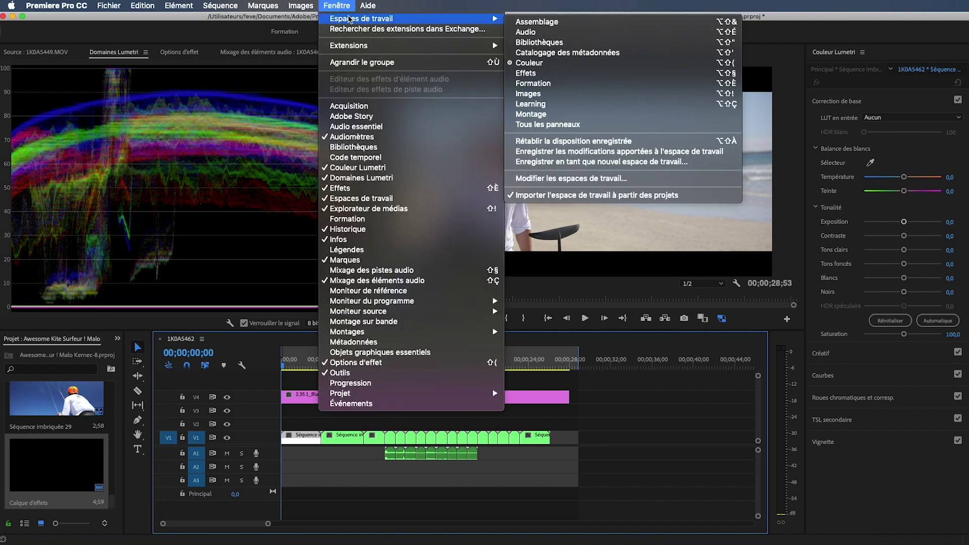
left_click(566, 65)
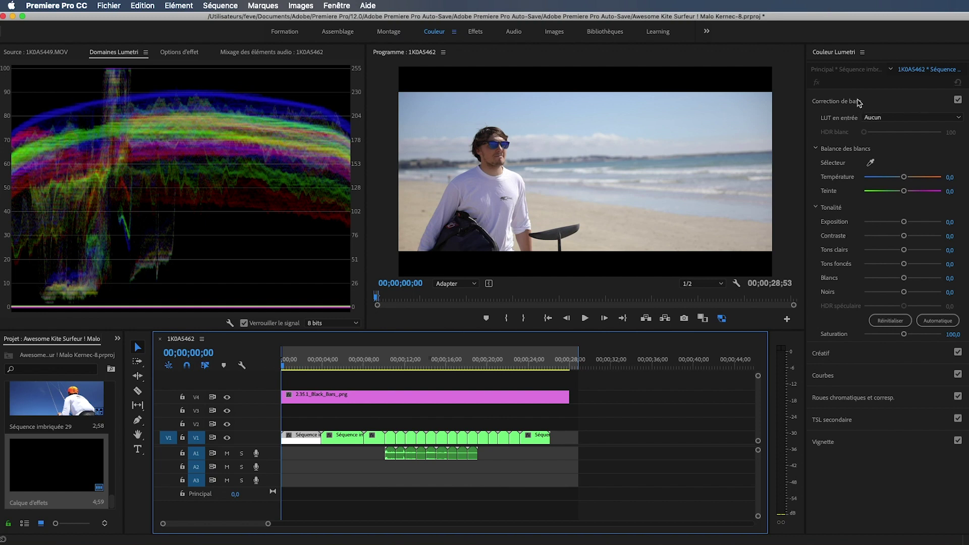
left_click_drag(904, 222, 906, 224)
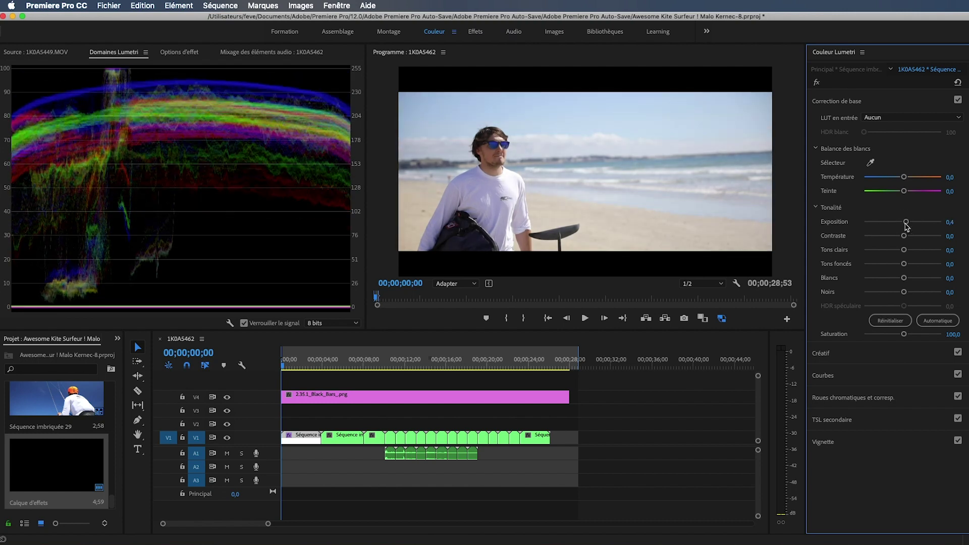
Show the clip's Effect Controls, expand Lumetri Correction de base and select the Lumetri Color effect
left_click(180, 52)
scroll(20, 252, "down", 3)
left_click(12, 243)
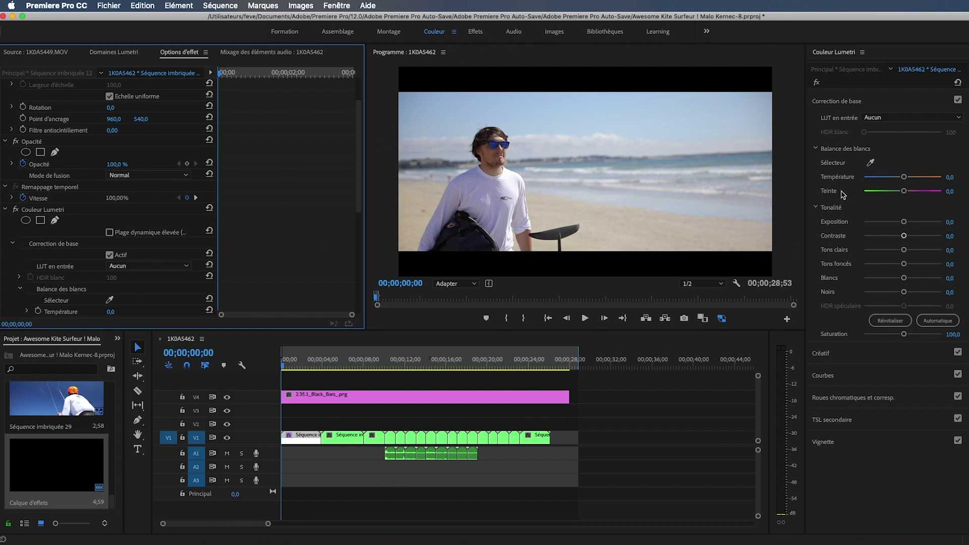
scroll(90, 253, "down", 2)
scroll(75, 250, "down", 2)
scroll(72, 242, "down", 2)
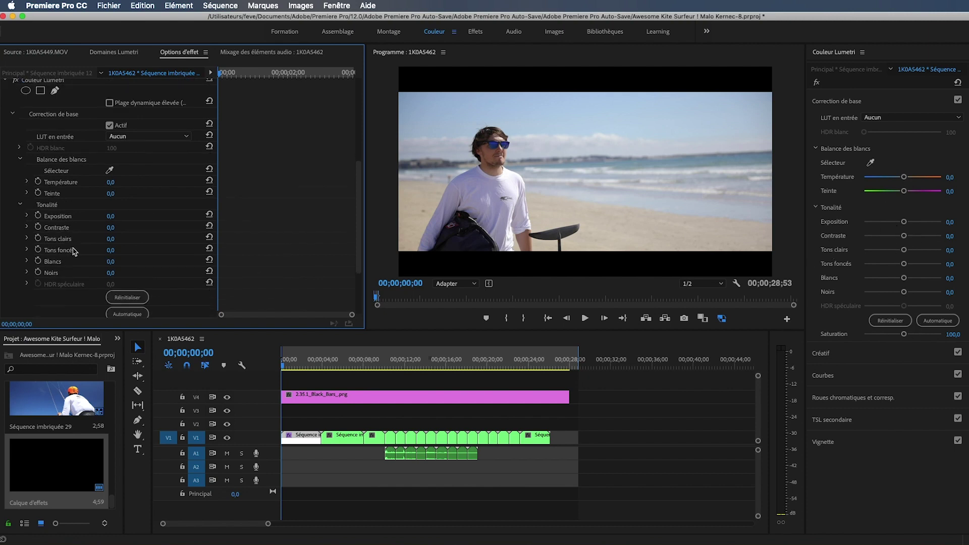
left_click(44, 104)
Delete the Lumetri Color effect from the clip
key("Delete")
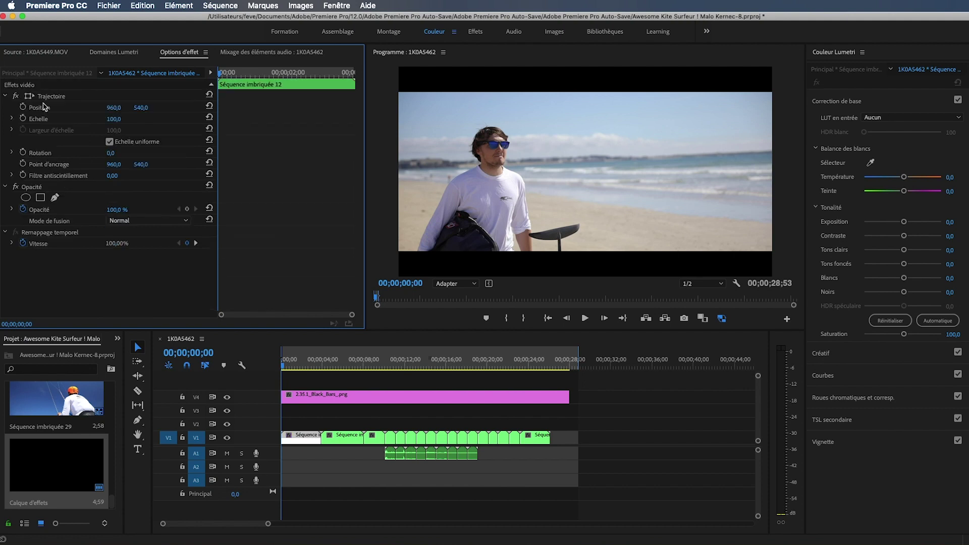
left_click(902, 218)
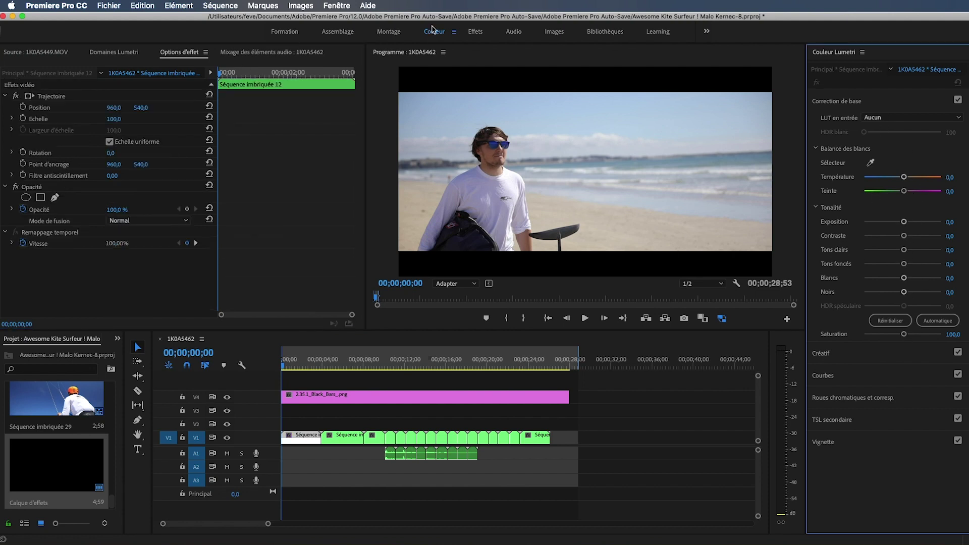
left_click(122, 303)
left_click(62, 487)
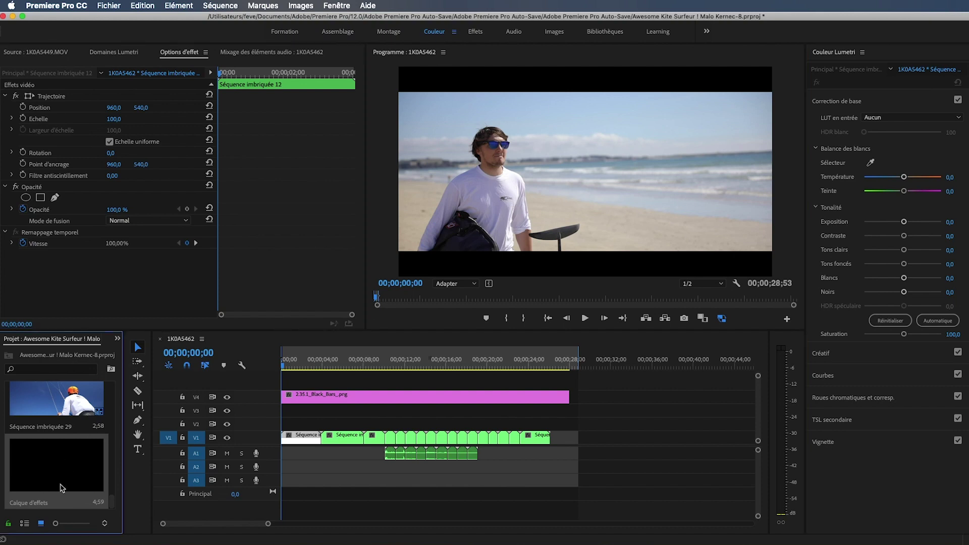
Deselect and reselect the first V1 clip to confirm the effect is gone
left_click(303, 424)
left_click(305, 435)
left_click(336, 423)
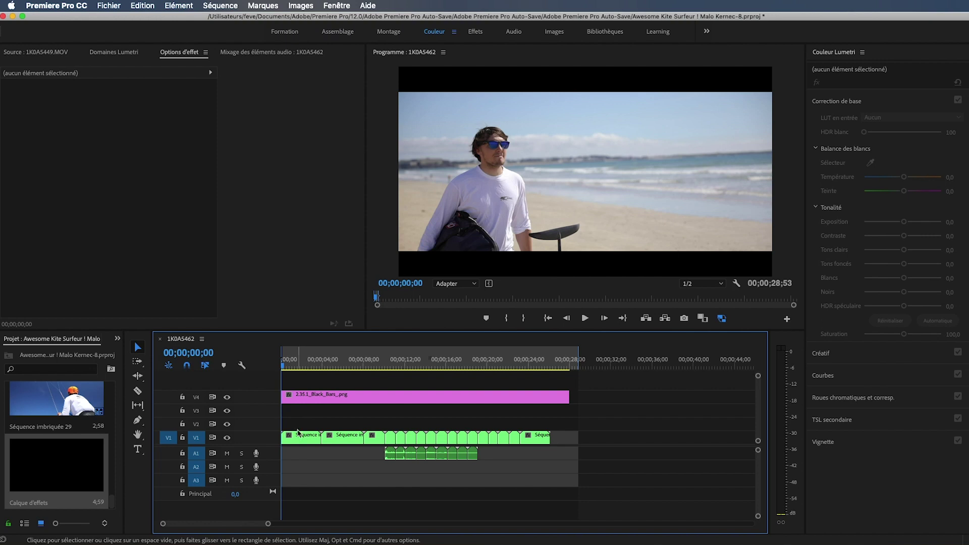
left_click(298, 434)
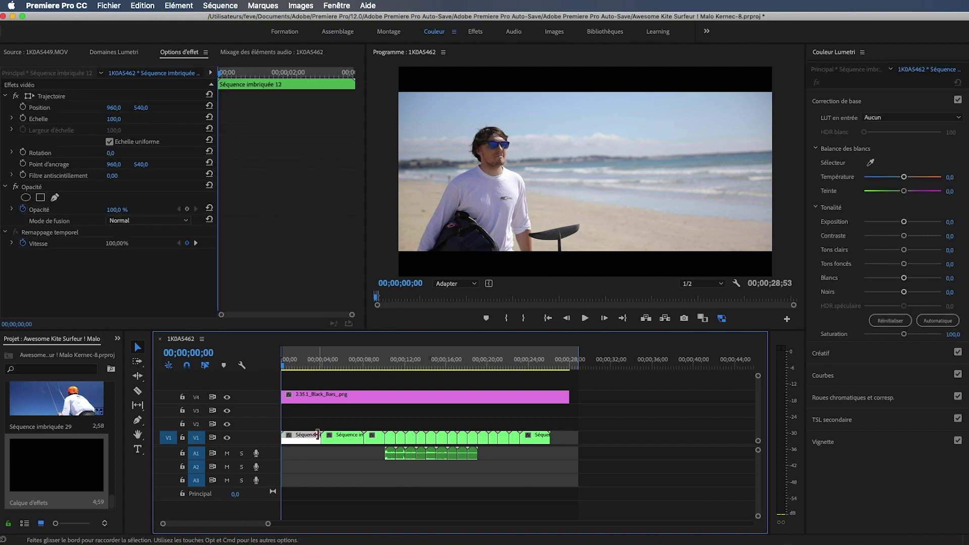
left_click(306, 422)
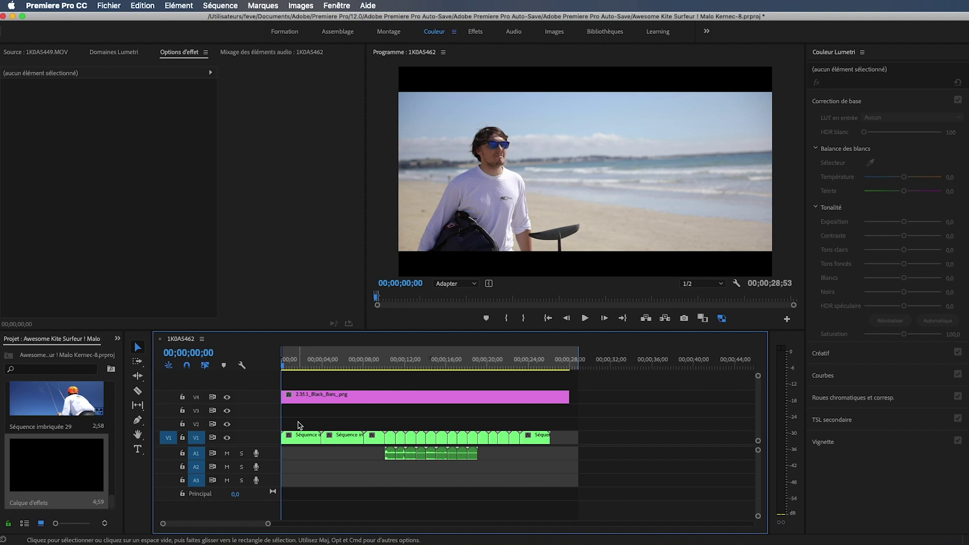
left_click(298, 434)
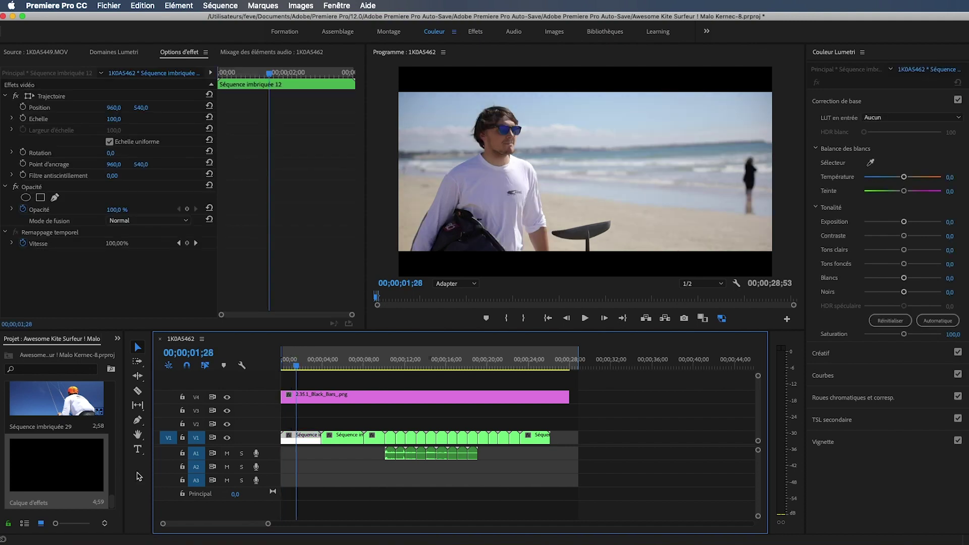
left_click(70, 468)
Create a Calque d'effets adjustment layer at 1920×1080, 59,94 i/s Compensé, and drag it toward the sequence
left_click(108, 6)
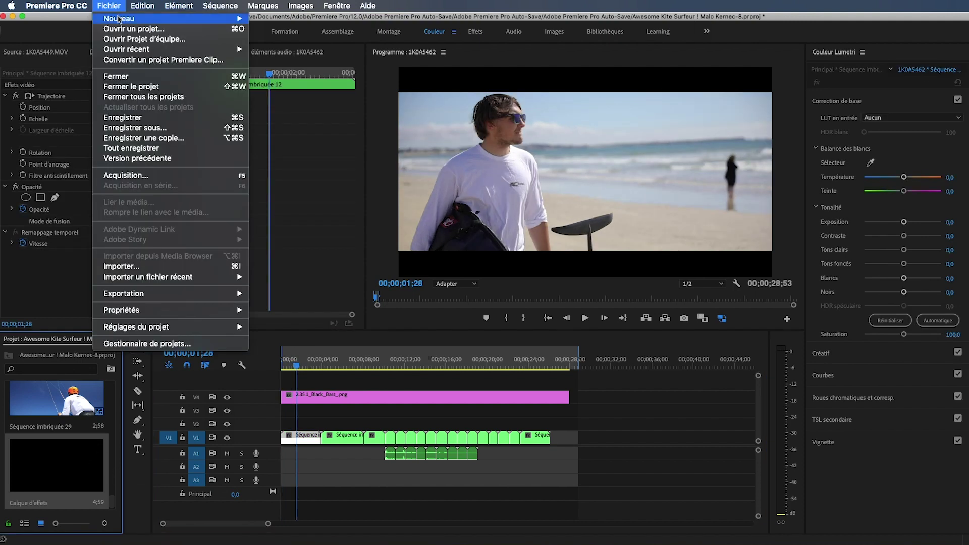
mouse_move(120, 19)
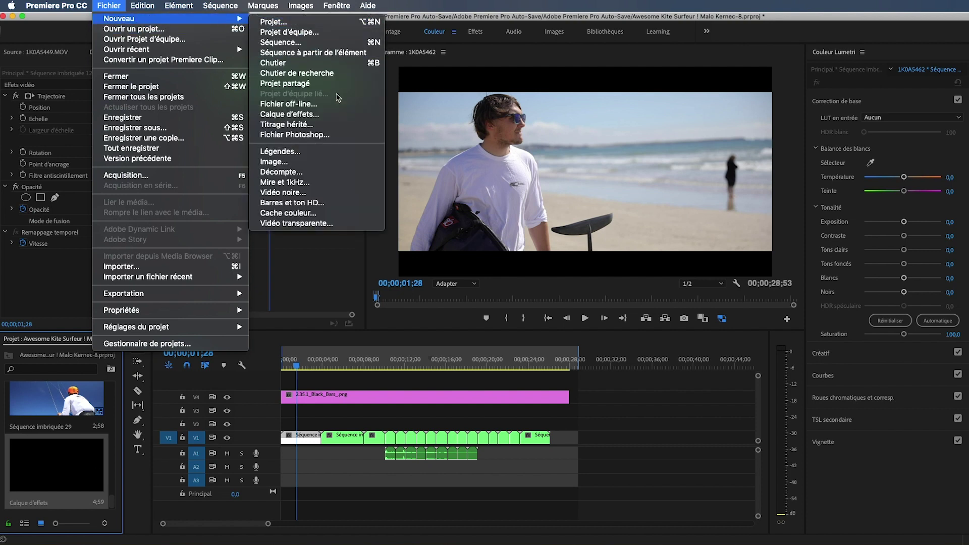
left_click(336, 117)
left_click_drag(480, 231, 479, 231)
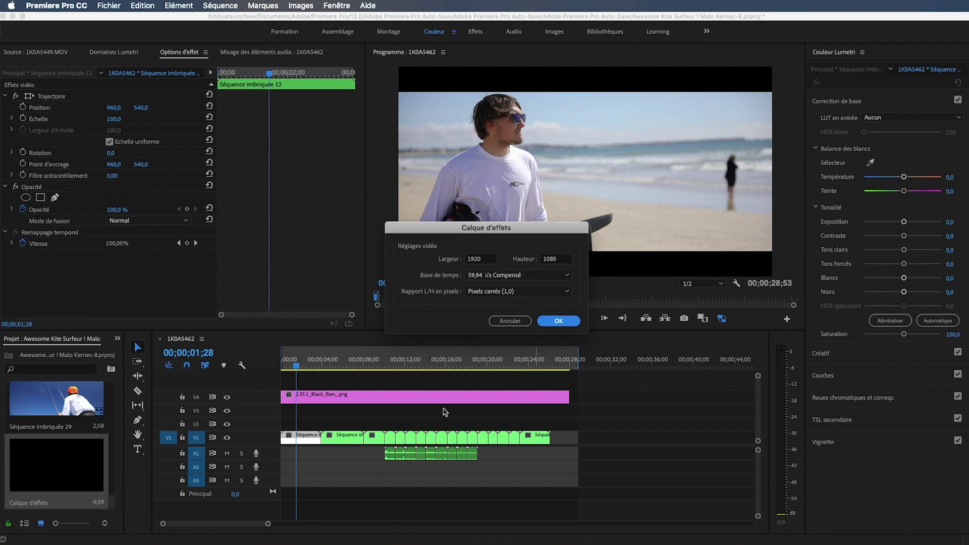
left_click(488, 280)
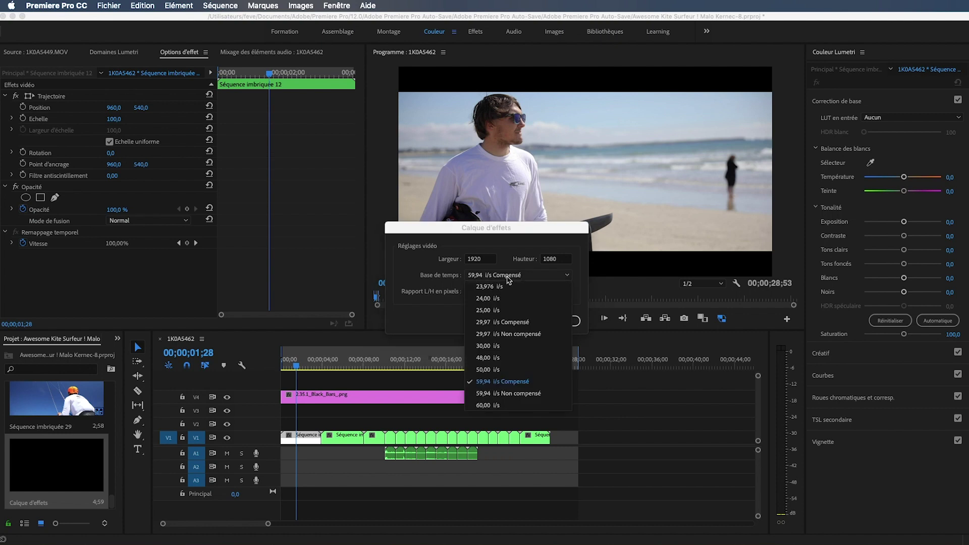
left_click(511, 321)
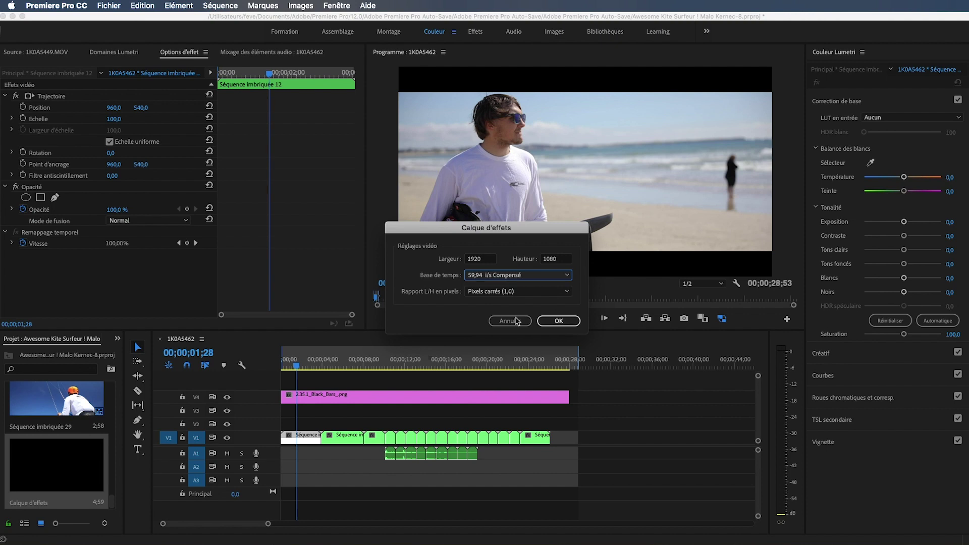
left_click(561, 321)
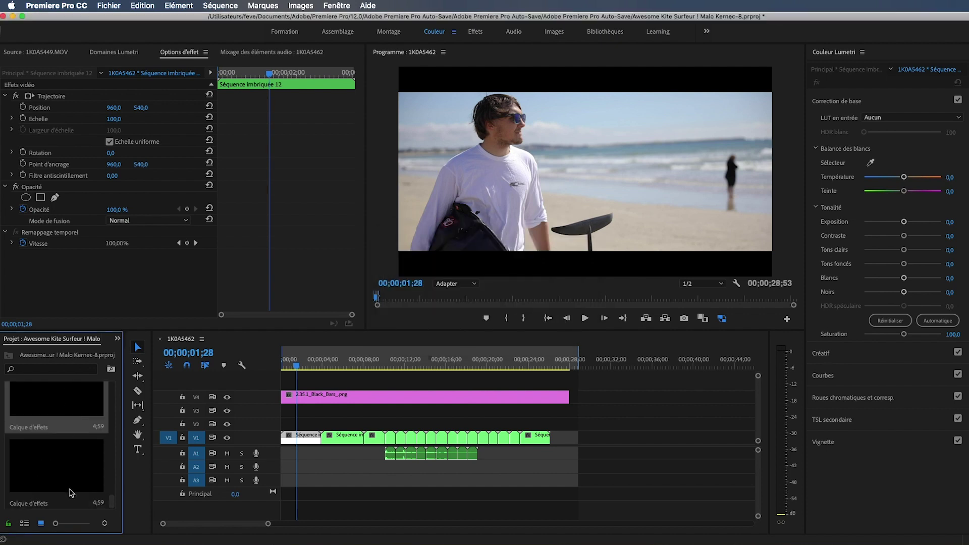
left_click_drag(71, 476, 290, 416)
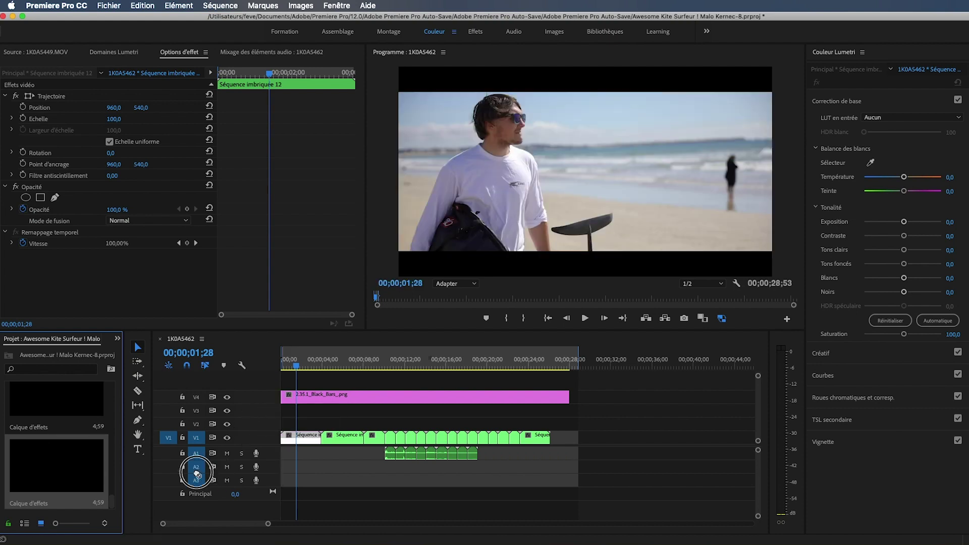
Drop the adjustment layer on V2 at the sequence start, move to 00;00;02;03 and select it
left_click_drag(290, 417, 321, 423)
left_click_drag(298, 367, 305, 370)
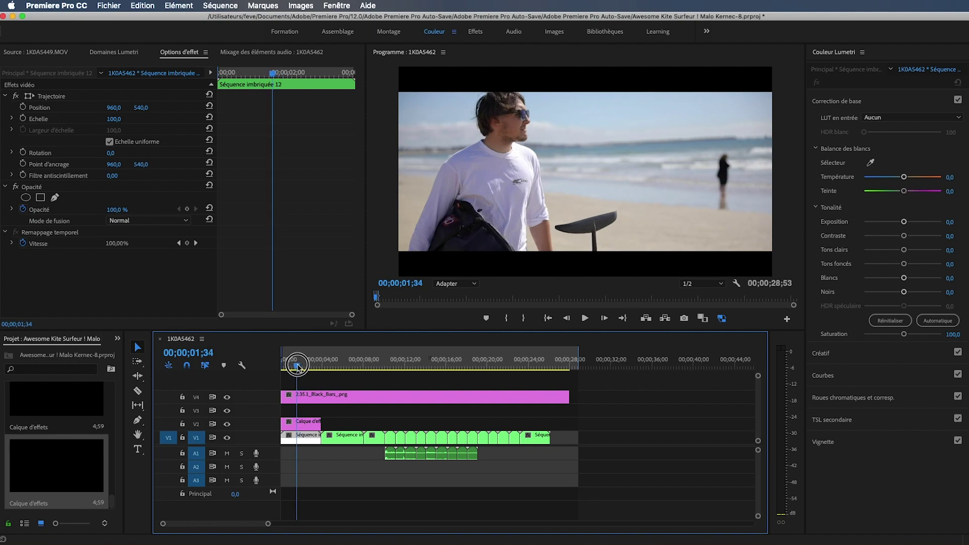
left_click(308, 424)
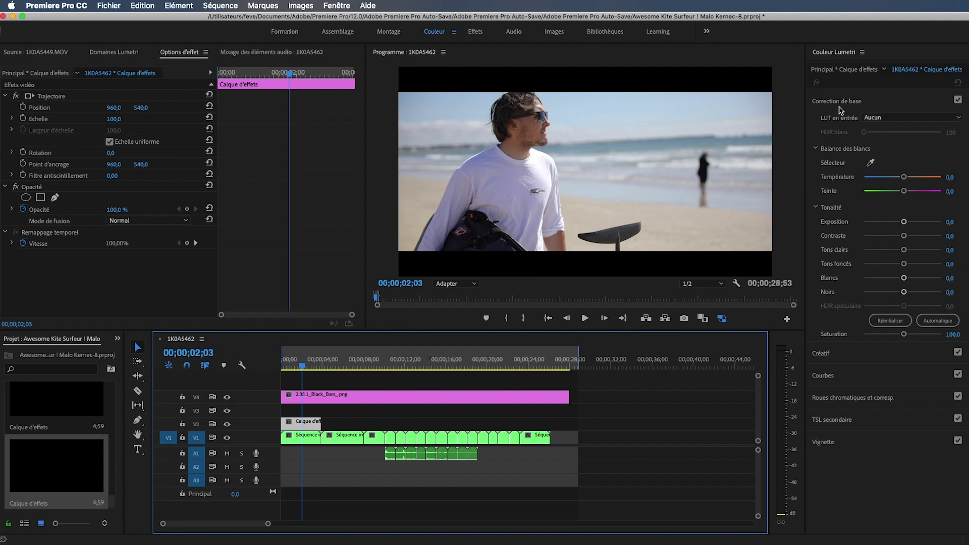
Try the ALEXA_Default_LogC2Rec709 input LUT and contrast -100, then undo both to stay neutral
left_click(895, 119)
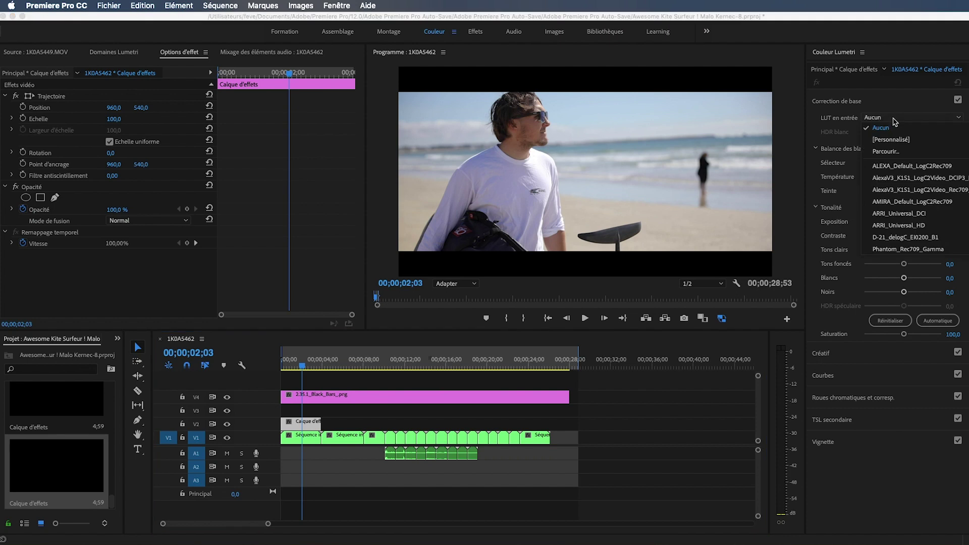
left_click(904, 167)
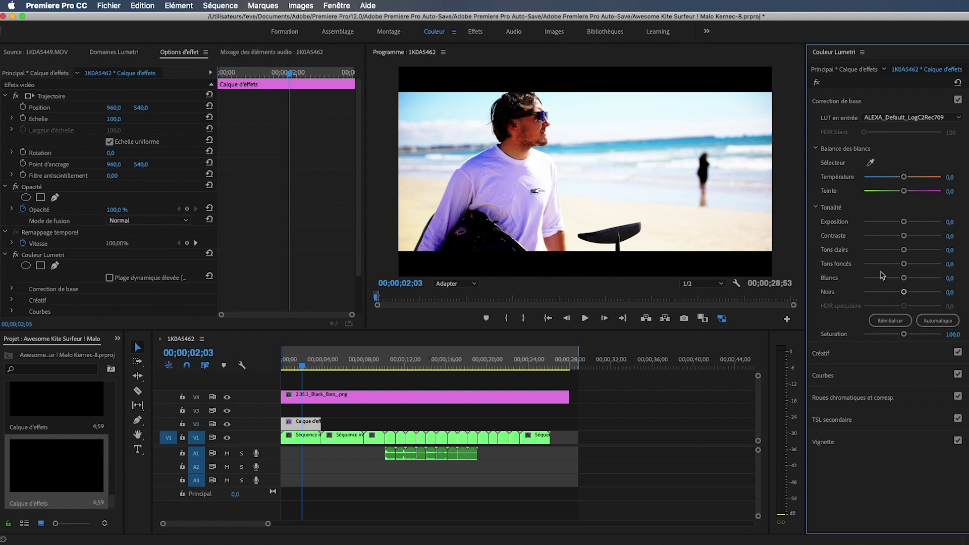
left_click_drag(905, 240, 858, 239)
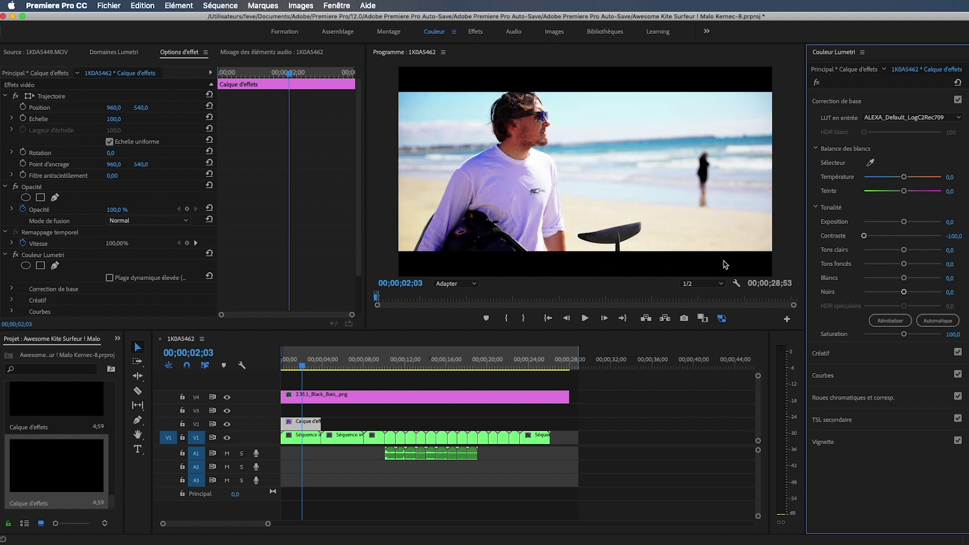
key("super+z")
key("super+z")
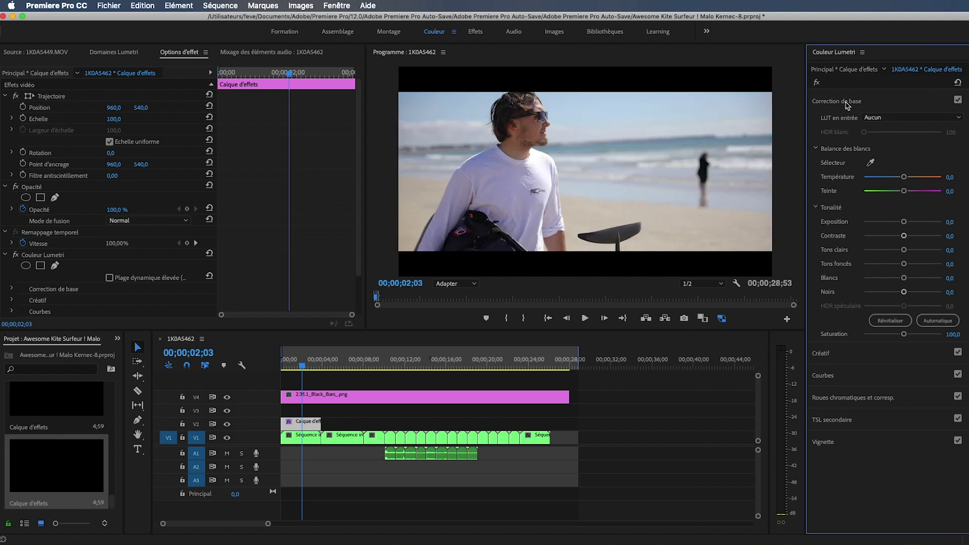
left_click(853, 106)
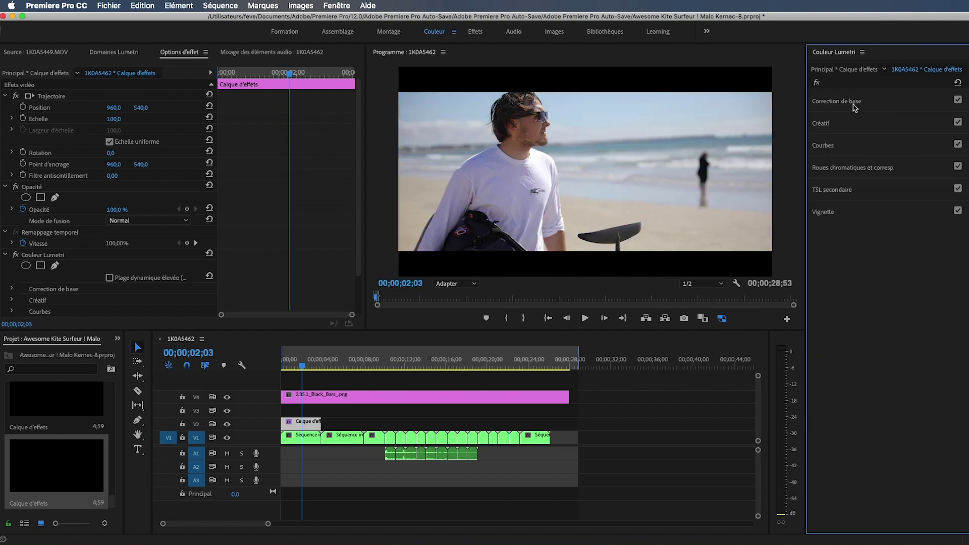
Preview Lutifyme creative looks like Canon Cinema and ProTune Native, then browse for a custom LUT file
left_click(823, 126)
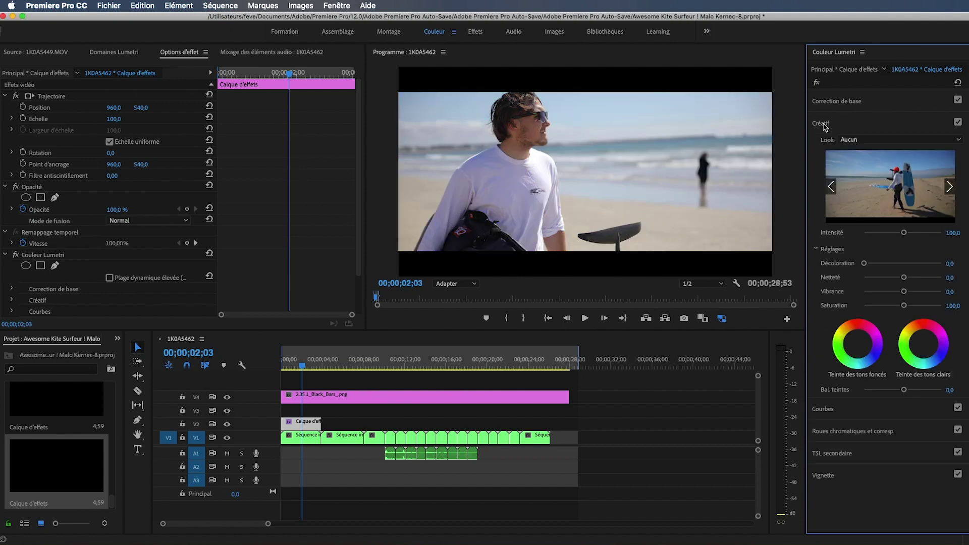
left_click(924, 141)
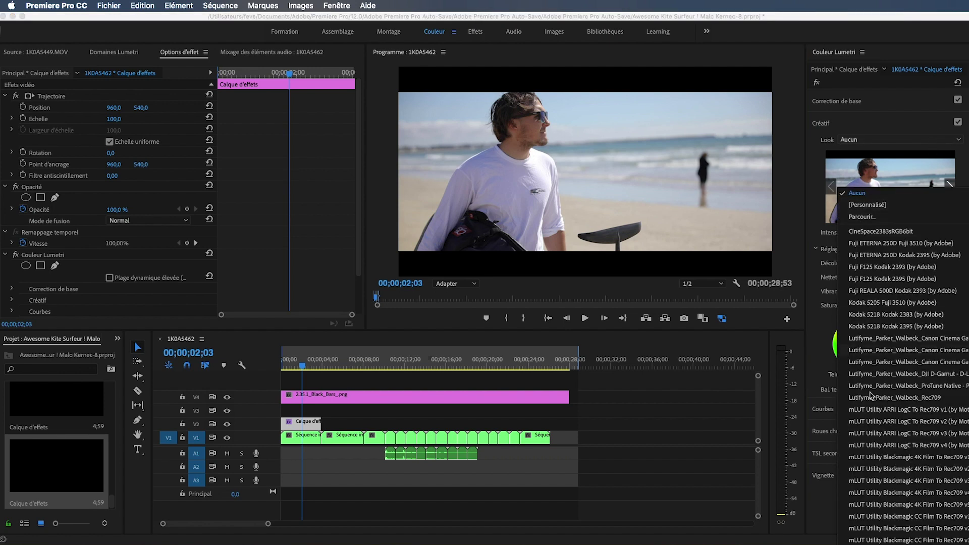
scroll(877, 374, "down", 10)
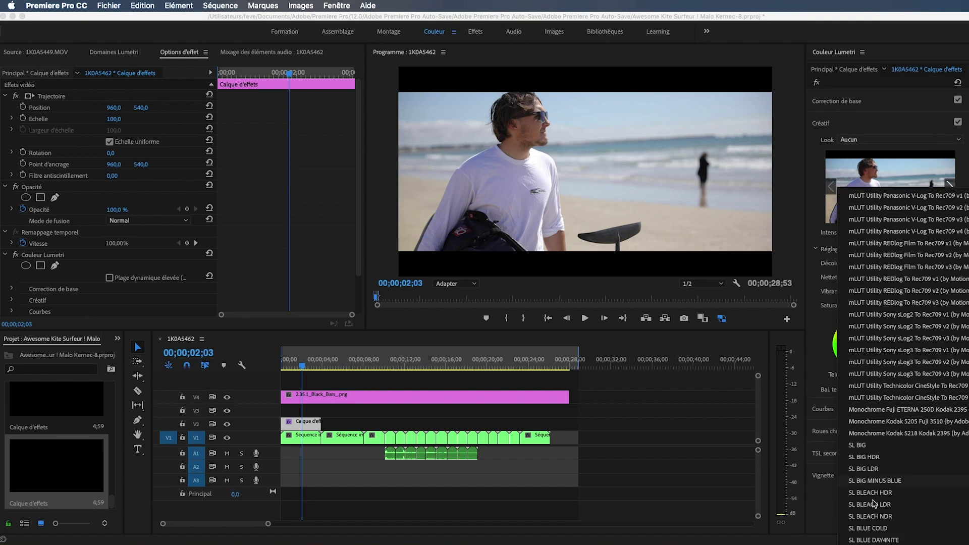
scroll(917, 403, "up", 10)
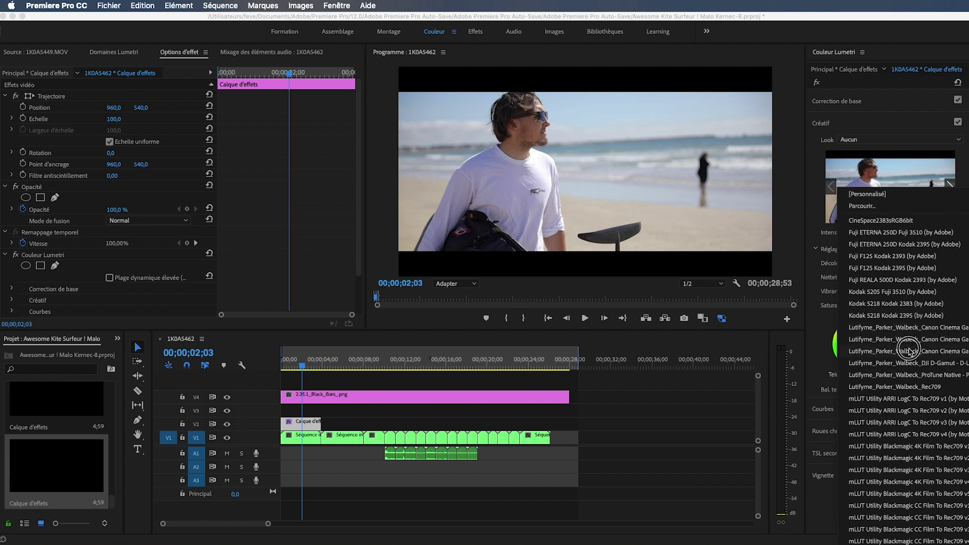
left_click(907, 343)
left_click(887, 145)
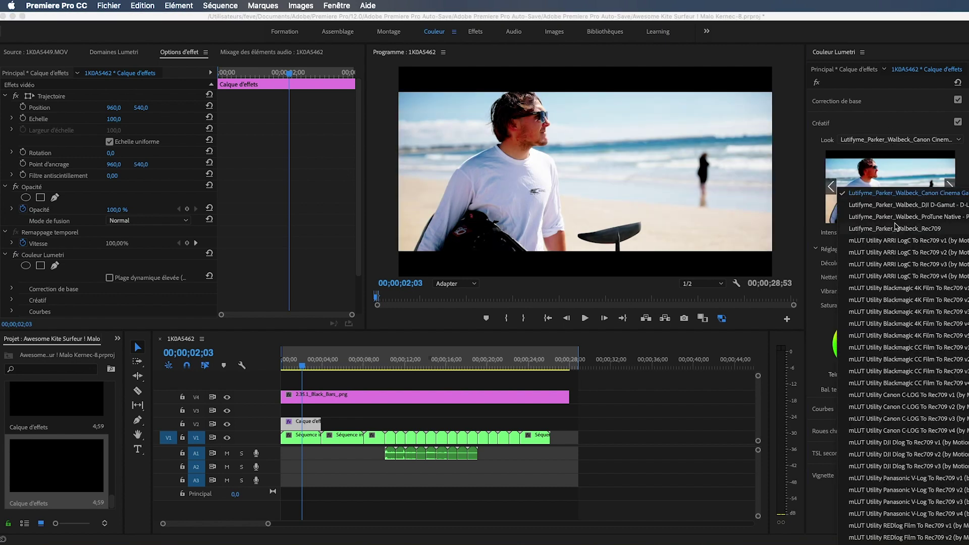
left_click(912, 260)
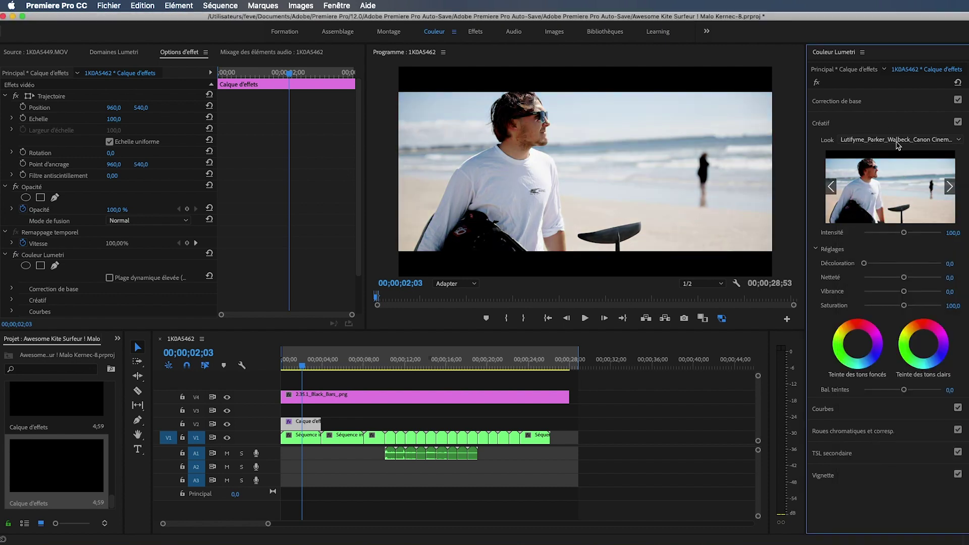
left_click(898, 143)
left_click(889, 160)
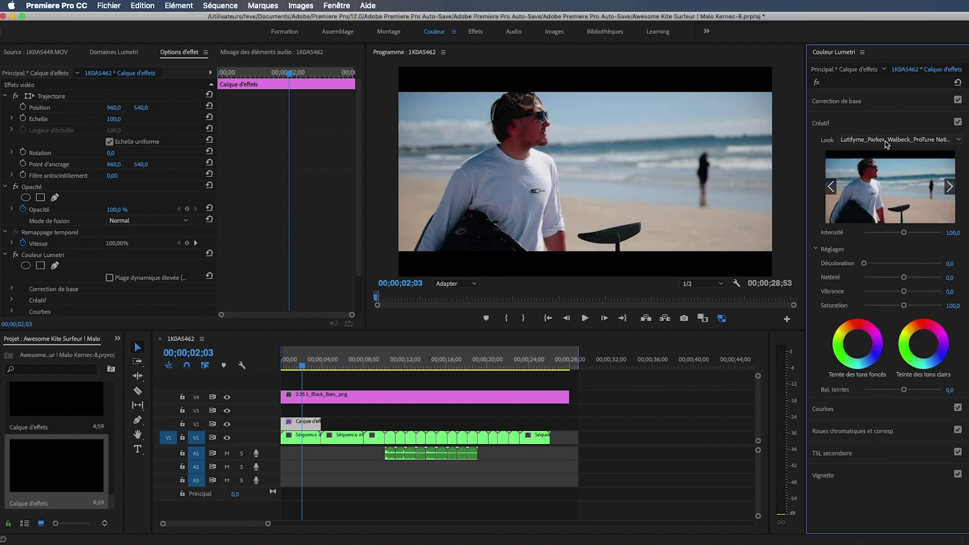
left_click(888, 141)
left_click(864, 217)
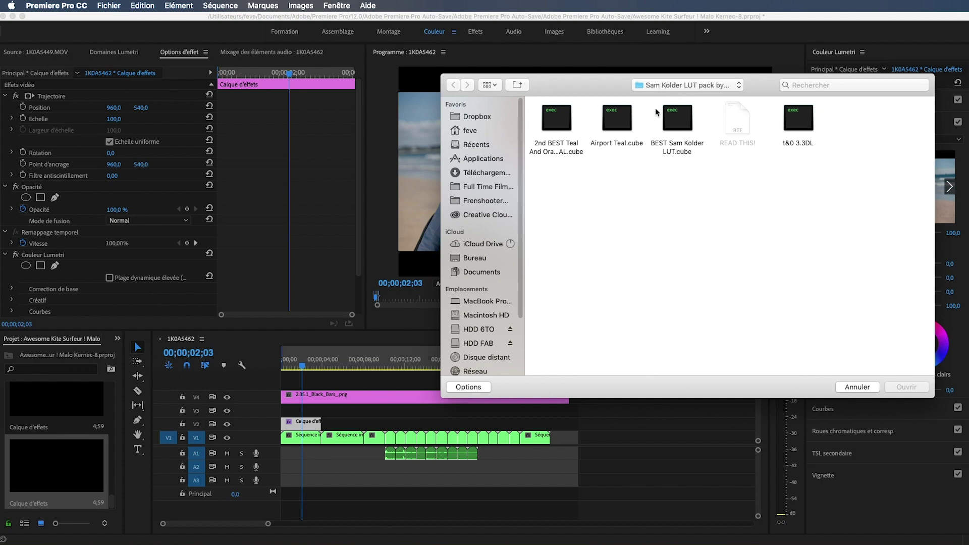
Load the '2nd BEST Teal And Orange ORIGINAL' .cube file as the creative look
left_click(686, 84)
left_click(641, 243)
left_click(556, 126)
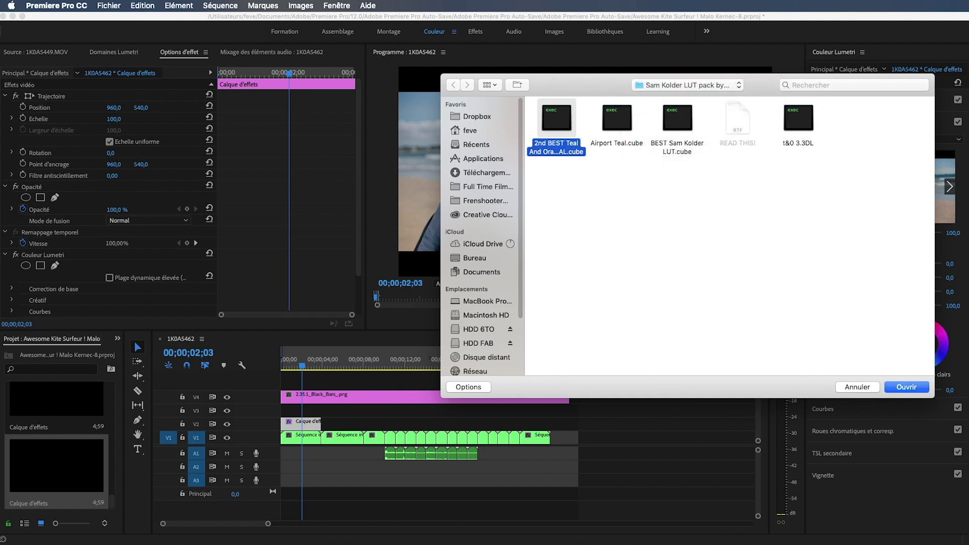
left_click(921, 384)
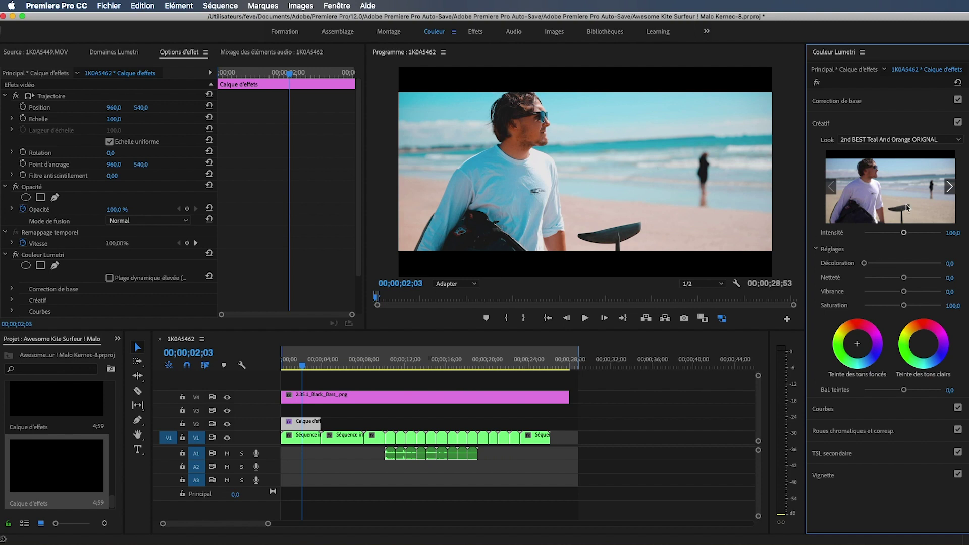
Set the look's intensity to about 30,6
mouse_move(903, 232)
left_mouse_down()
mouse_move(923, 234)
mouse_move(901, 238)
left_mouse_up()
left_click_drag(901, 238, 875, 241)
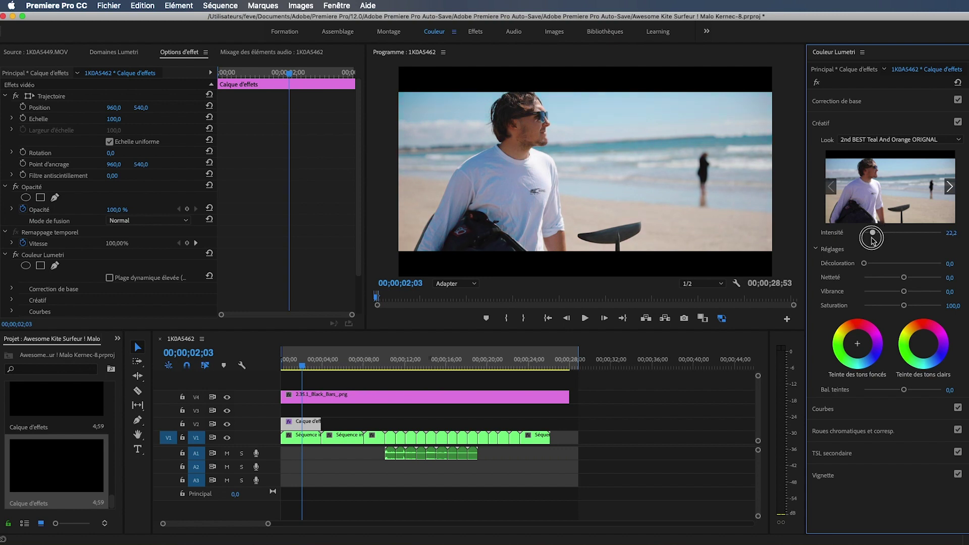
left_click_drag(874, 240, 876, 240)
left_click(958, 122)
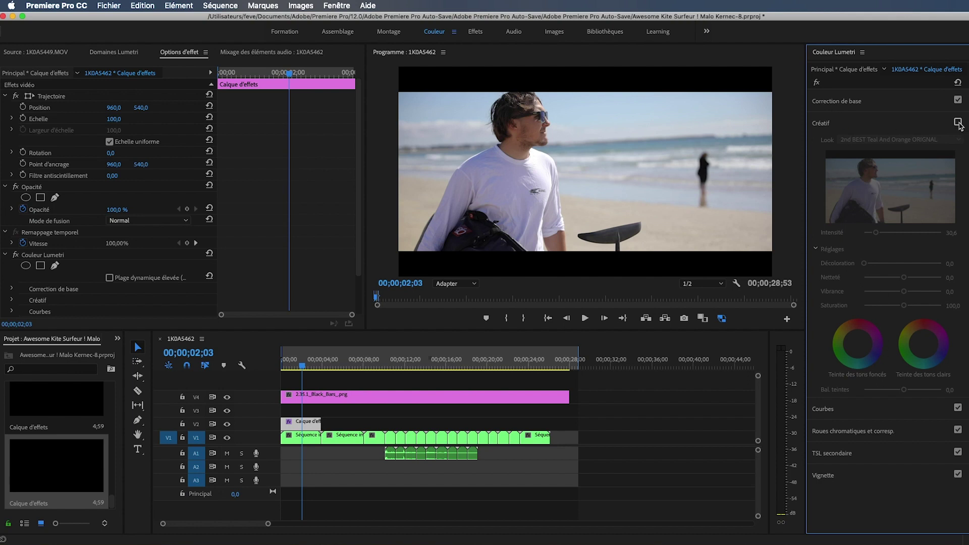
left_click(957, 122)
left_click(958, 122)
left_click(958, 122)
left_click(958, 122)
left_click(958, 122)
left_click(958, 122)
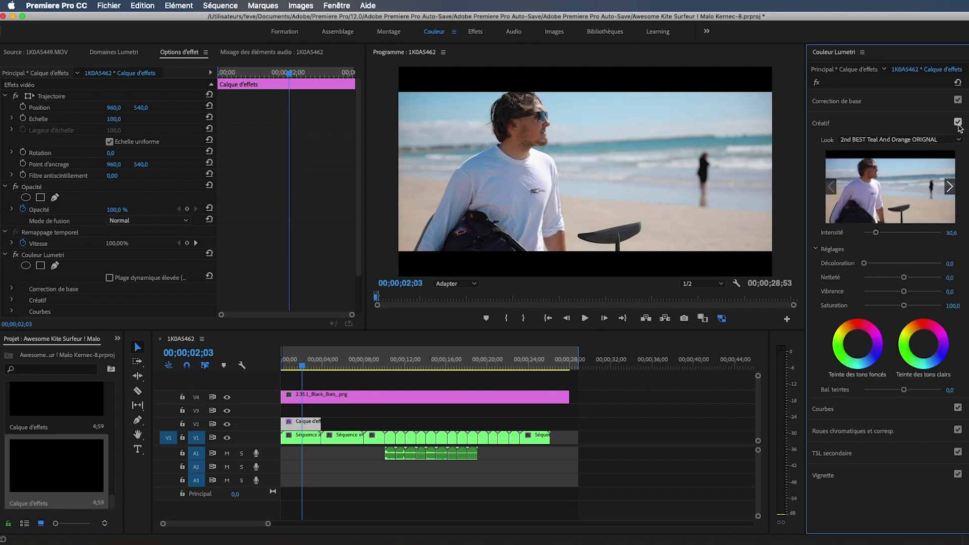
left_click(958, 122)
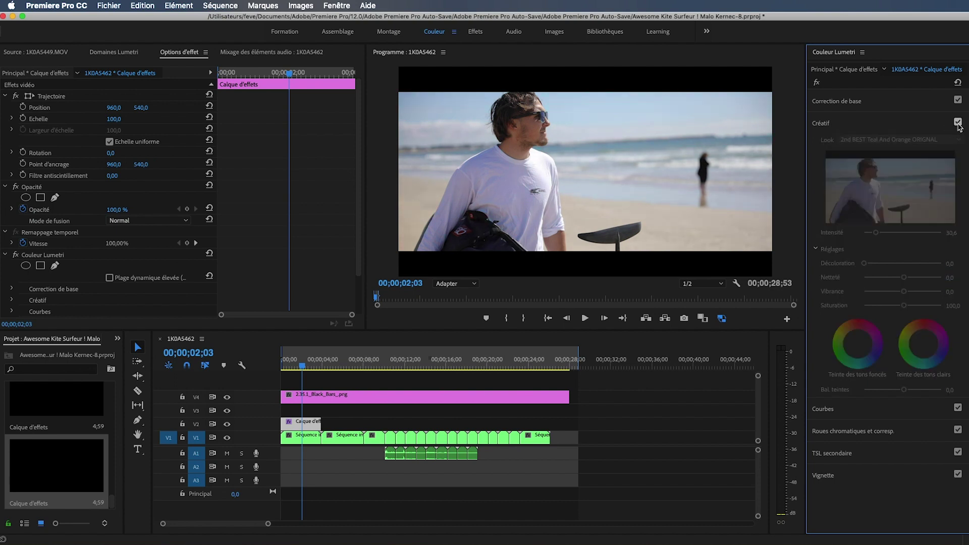
left_click(958, 123)
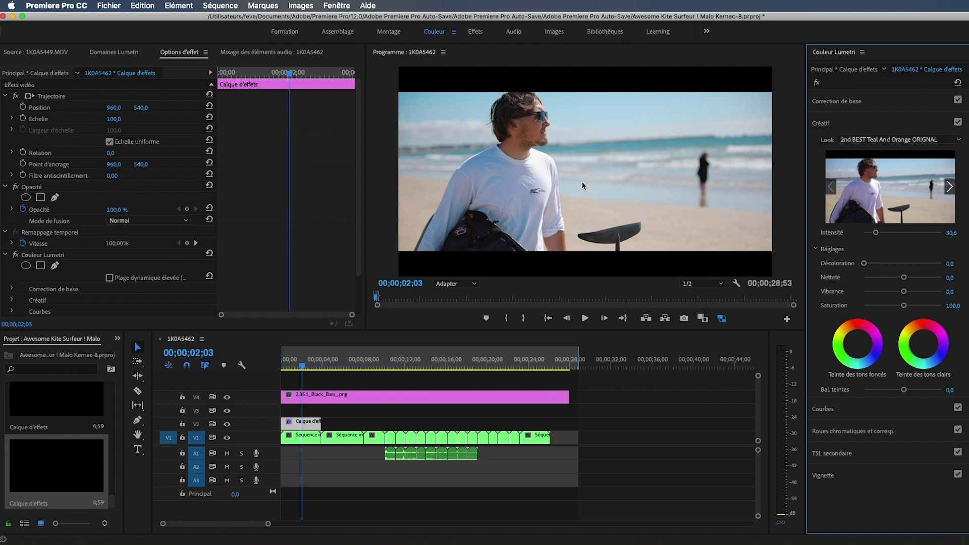
left_click(958, 122)
left_click(958, 122)
left_click(958, 123)
left_click(958, 123)
left_click(958, 122)
left_click(958, 123)
Test sharpness, vibrance (-37,5) and saturation, resetting sharpness and vibrance back to 0
left_click_drag(904, 277, 894, 278)
double_click(895, 278)
mouse_move(903, 292)
left_mouse_down()
mouse_move(870, 291)
mouse_move(915, 293)
left_mouse_up()
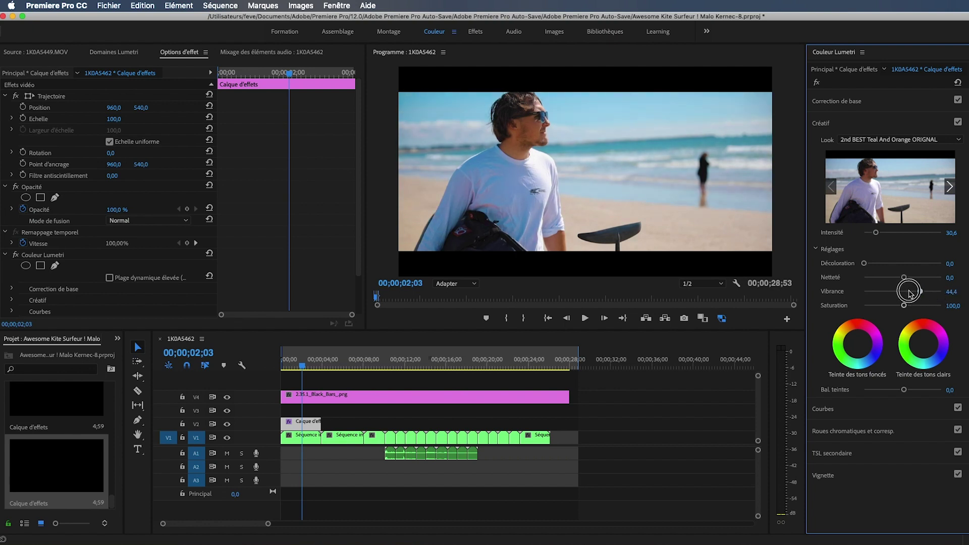
left_click_drag(915, 293, 889, 291)
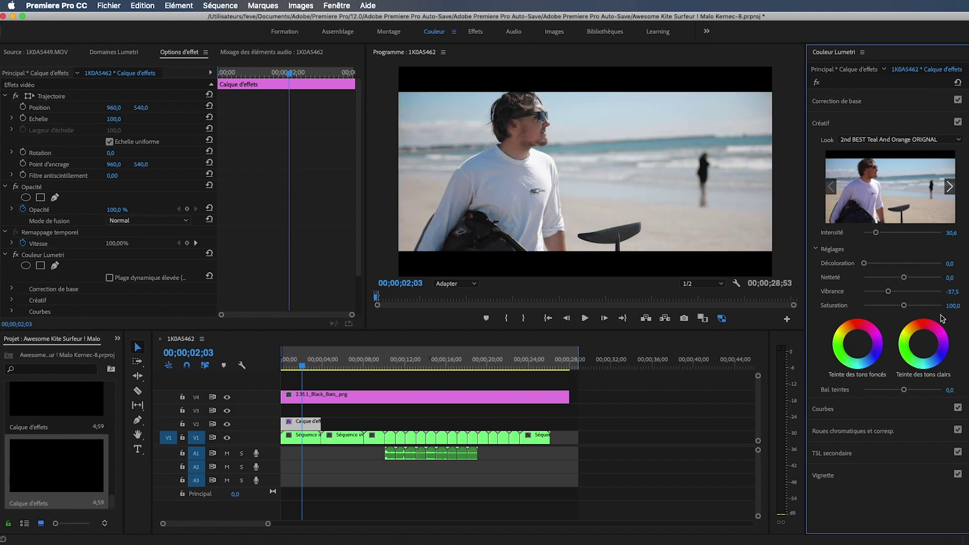
double_click(888, 291)
mouse_move(949, 305)
left_mouse_down()
mouse_move(890, 317)
mouse_move(911, 320)
left_mouse_up()
Collapse the Créatif section and expand Correction de base
left_click(863, 124)
left_click(860, 126)
left_click(861, 103)
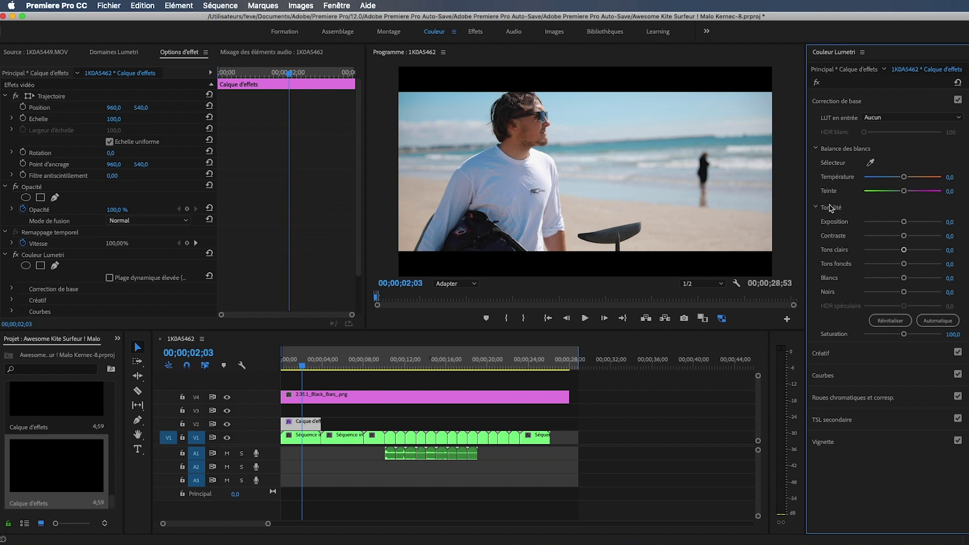
Warm the white balance temperature to 15,3
left_click_drag(905, 178, 906, 177)
left_click_drag(904, 177, 908, 179)
left_click_drag(908, 179, 910, 179)
Compare with and without basic correction, brighten exposure slightly, and show the waveform scopes
left_click(959, 101)
left_click(959, 100)
left_click(958, 100)
left_click(958, 100)
left_click(959, 100)
left_click(959, 101)
left_click(958, 101)
left_click(959, 100)
left_click_drag(903, 221, 904, 222)
left_click(129, 54)
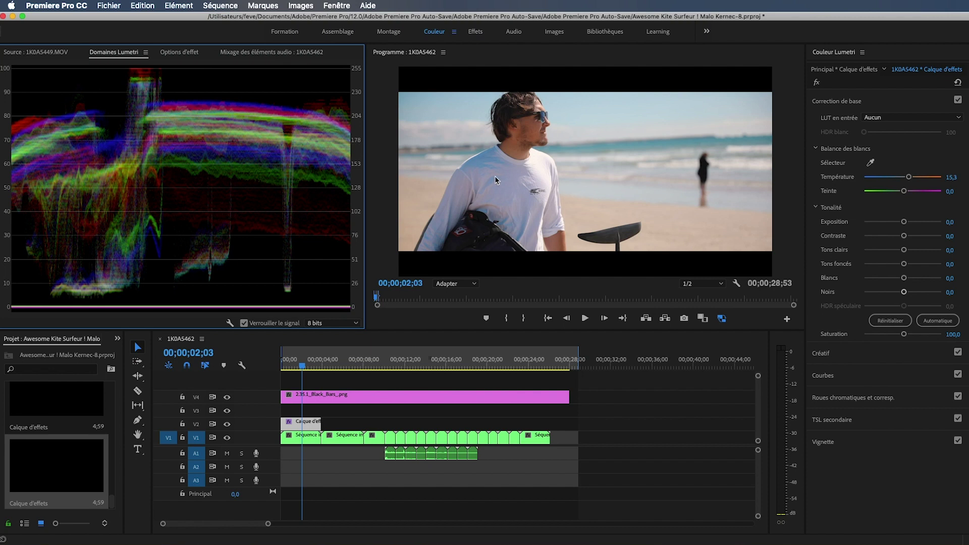
Raise contrast to 34,7, comparing with basic correction toggled off and on
left_click_drag(903, 237, 917, 237)
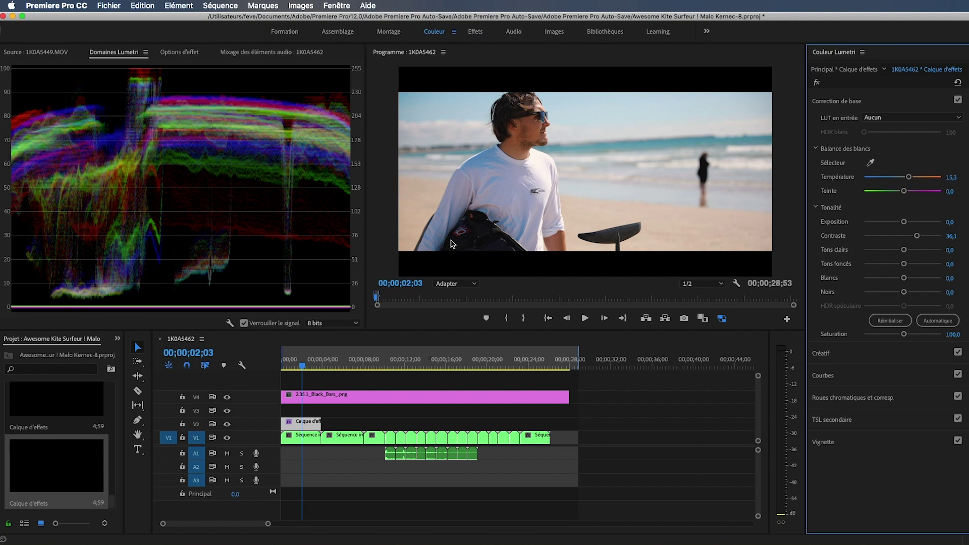
mouse_move(917, 236)
left_mouse_down()
mouse_move(898, 237)
mouse_move(916, 237)
left_mouse_up()
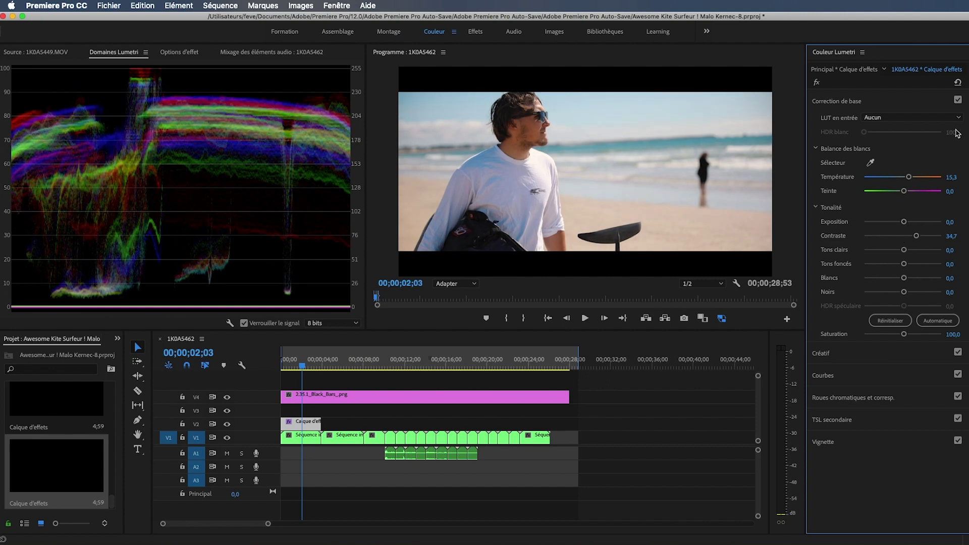
left_click(959, 100)
left_click(959, 100)
left_click(958, 101)
left_click(958, 101)
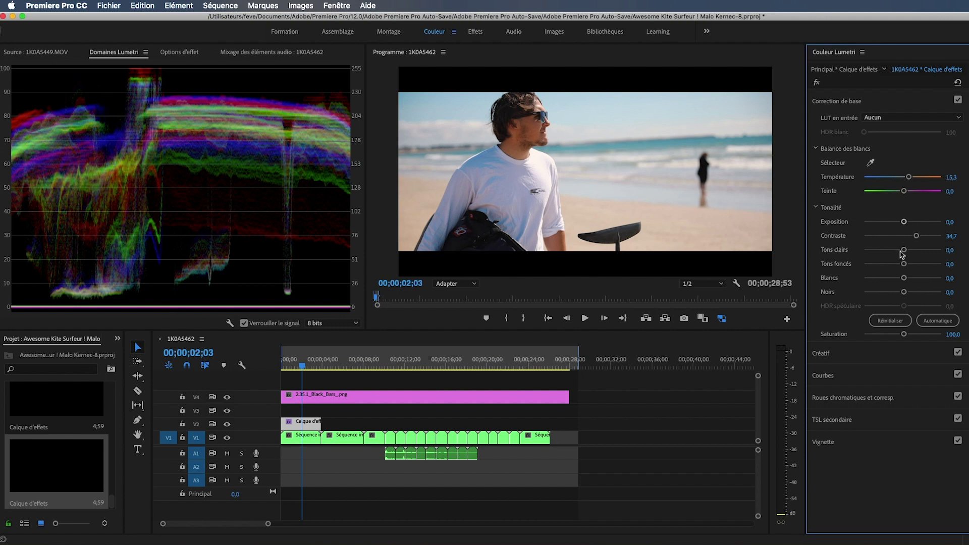
Set highlights to 6,9, shadows to -1,4 and whites to -6,9
left_click_drag(903, 251, 910, 251)
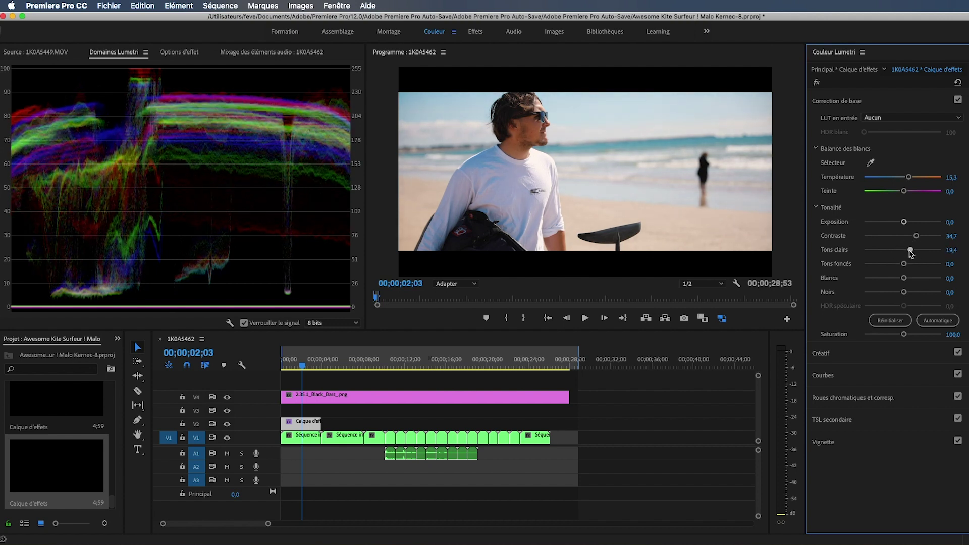
left_click_drag(911, 250, 906, 250)
mouse_move(904, 264)
left_mouse_down()
mouse_move(896, 267)
mouse_move(919, 268)
mouse_move(877, 271)
mouse_move(902, 272)
left_mouse_up()
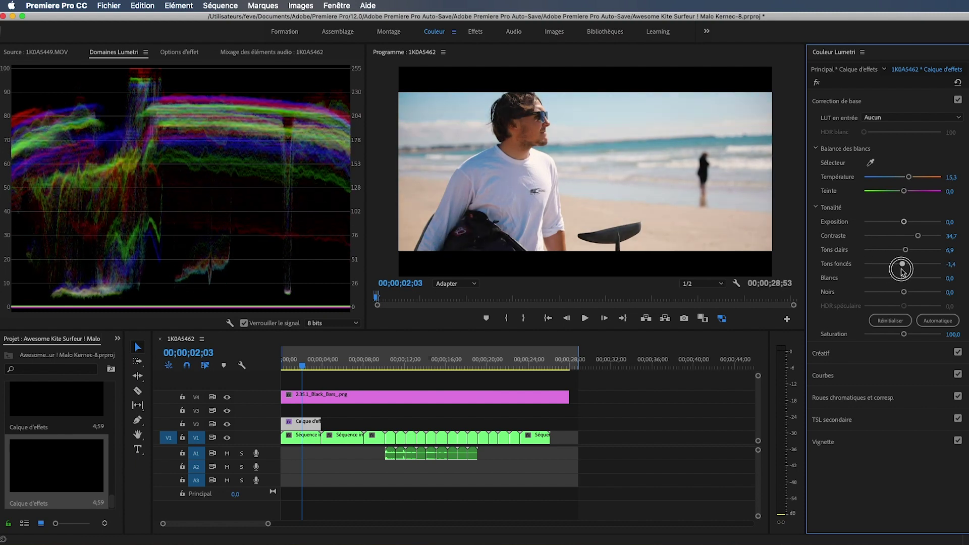
left_click_drag(903, 278, 900, 278)
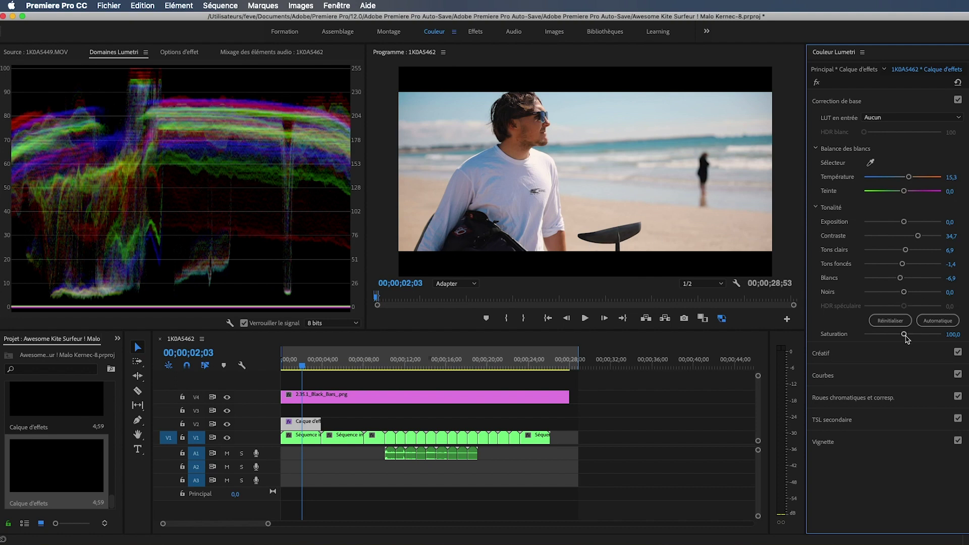
Raise the adjustment layer's saturation to about 120,8
left_click_drag(904, 334, 908, 335)
left_click_drag(903, 335, 908, 335)
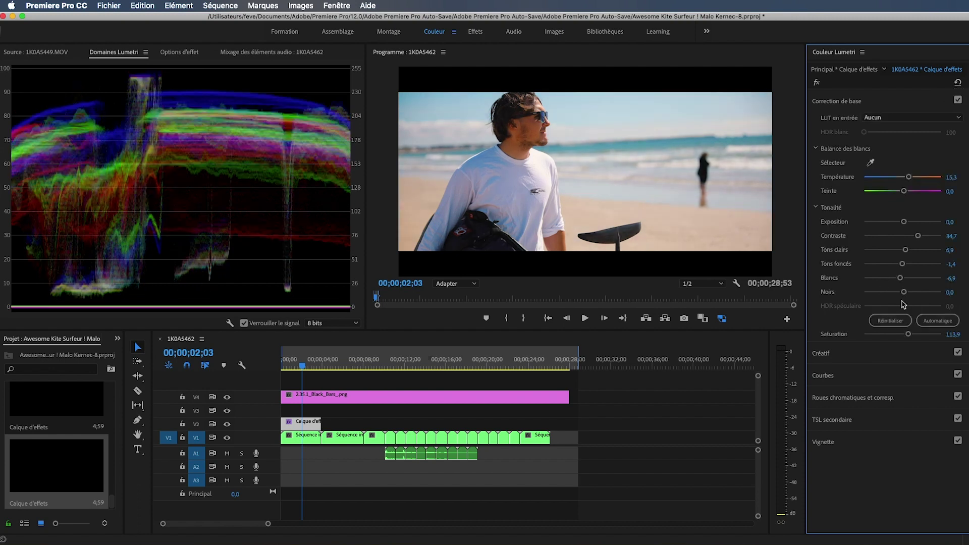
left_click_drag(909, 336, 911, 336)
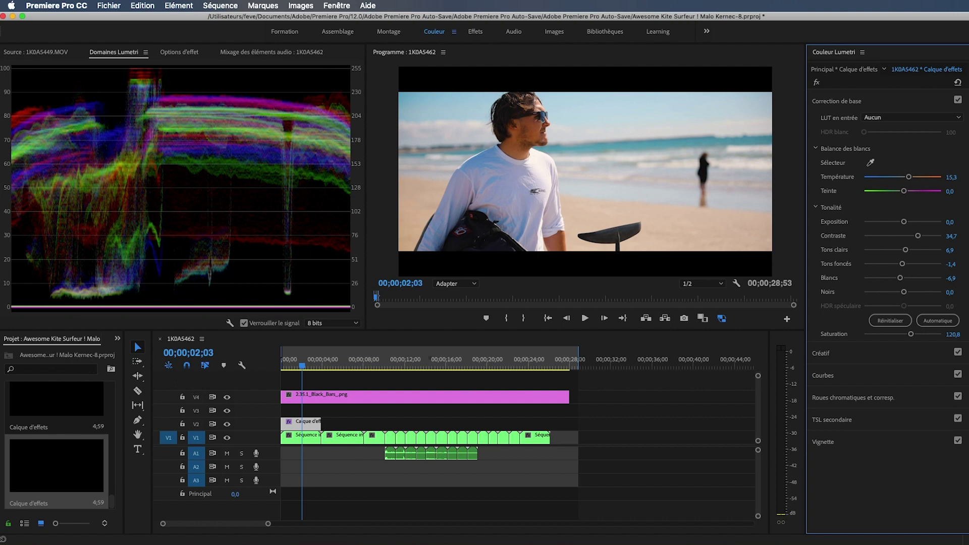
Compare the image with and without basic correction, then collapse it and expand Curves
left_click(958, 100)
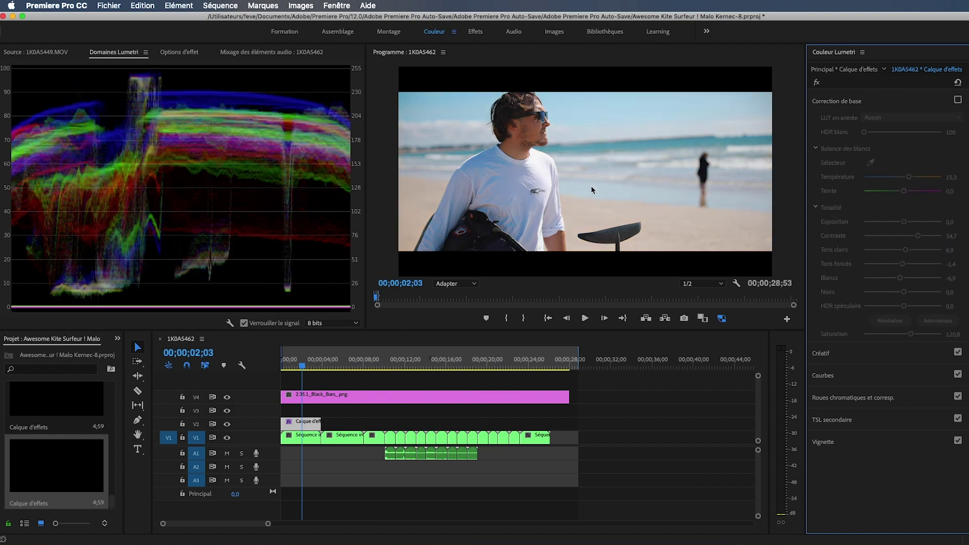
left_click(958, 101)
left_click(958, 100)
left_click(958, 101)
left_click(958, 101)
left_click(958, 100)
left_click(836, 101)
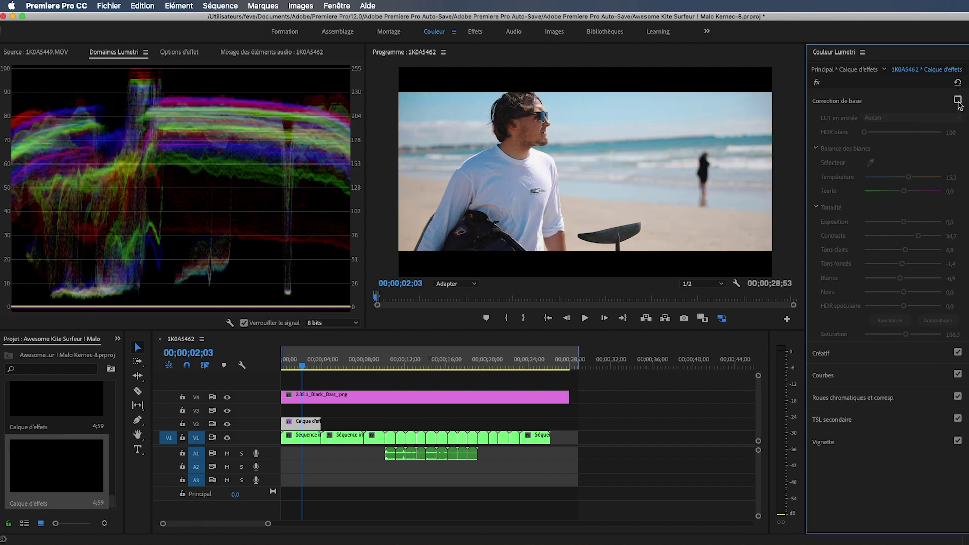
left_click(838, 144)
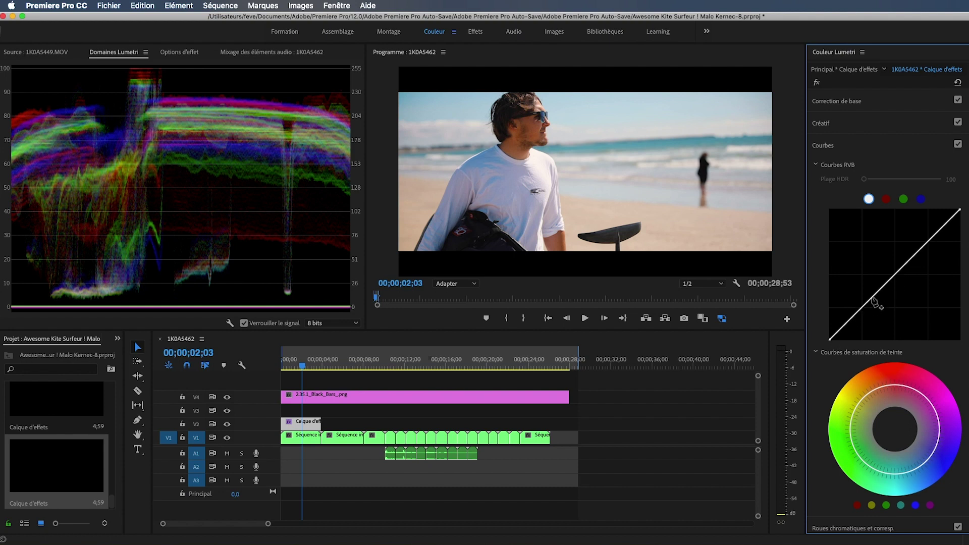
Reset the RGB curve, then add a lowered shadows point and a lifted highlights point
left_click_drag(929, 242, 926, 235)
left_click_drag(853, 315, 841, 306)
double_click(874, 311)
left_click_drag(861, 307, 861, 313)
left_click(928, 244)
left_click_drag(927, 245, 924, 238)
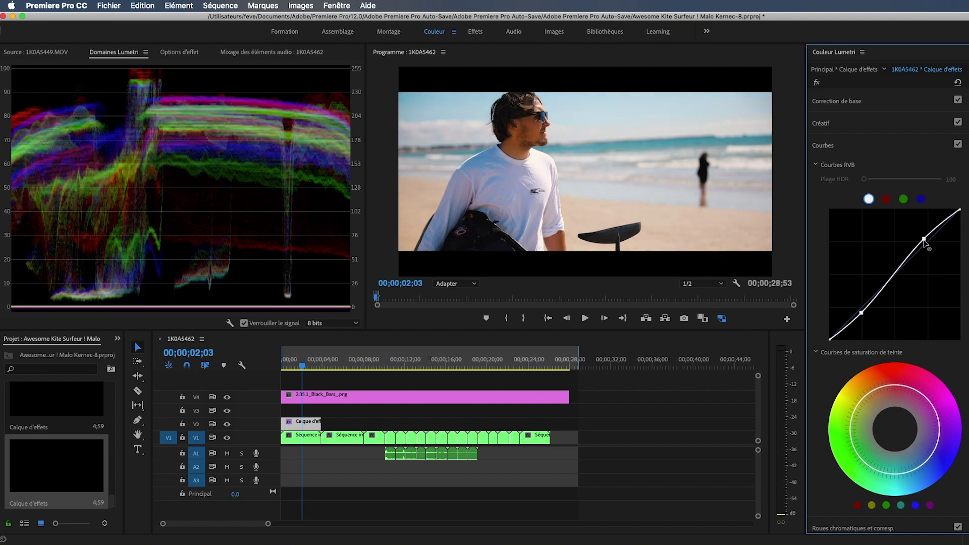
left_click_drag(862, 313, 862, 314)
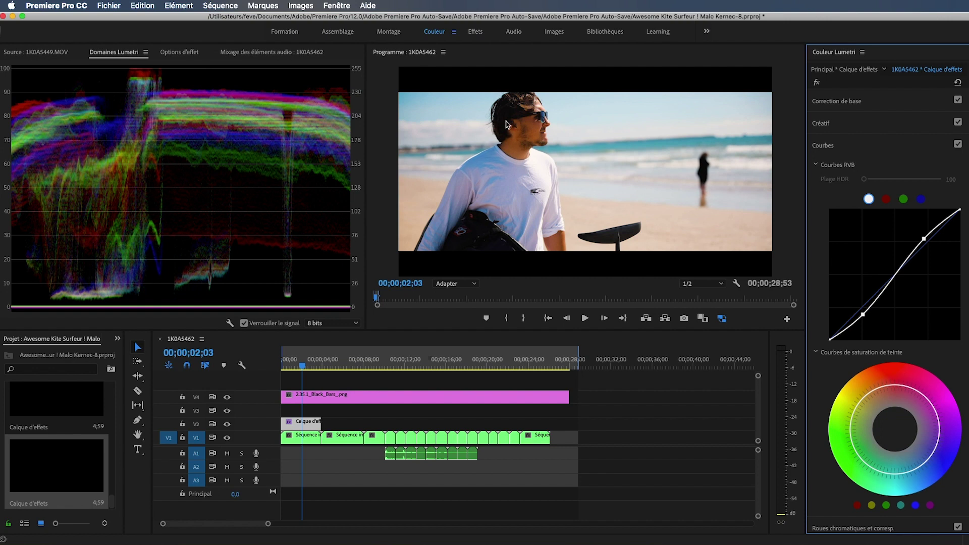
left_click_drag(923, 238, 923, 237)
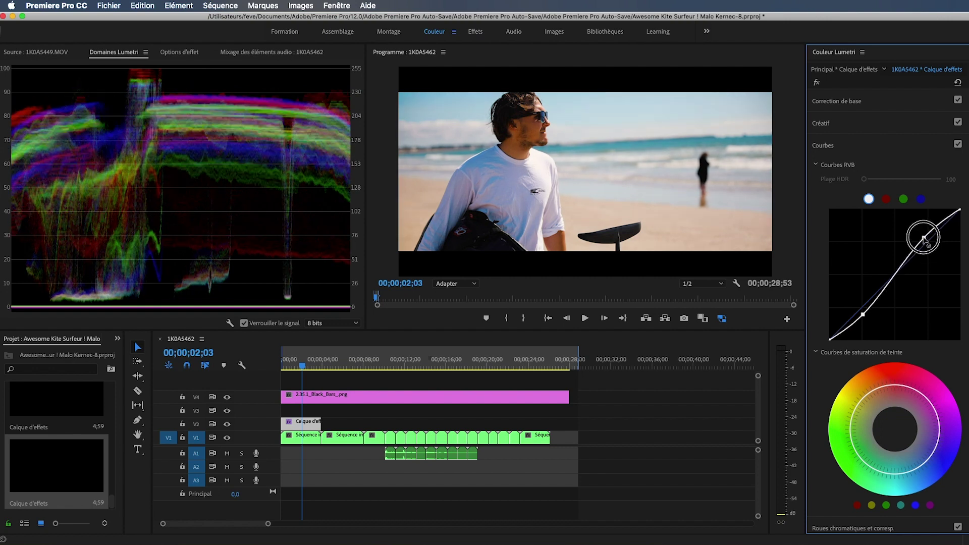
Compare with Curves off and on, then reshape the shadows point and soften the highlights
left_click(957, 144)
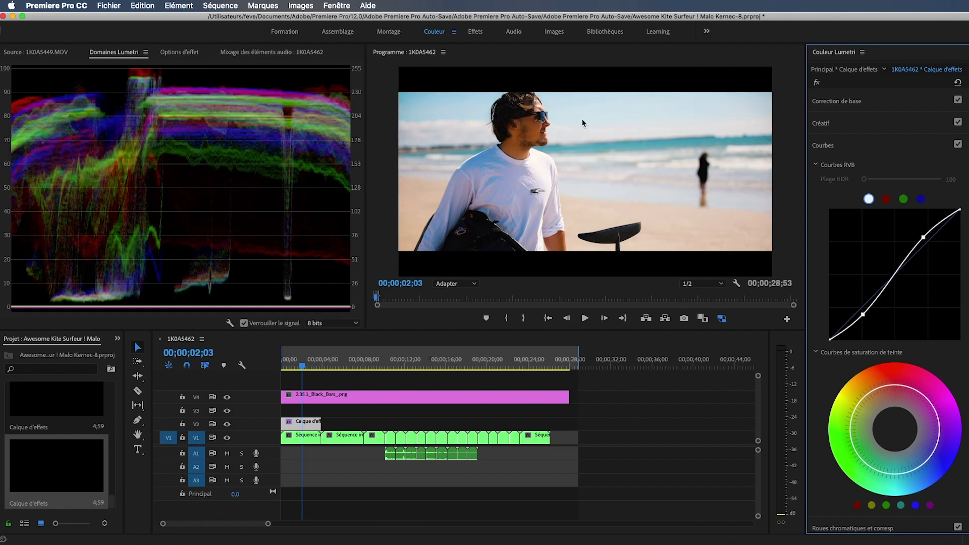
left_click(957, 144)
left_click(958, 145)
left_click(958, 144)
left_click(958, 145)
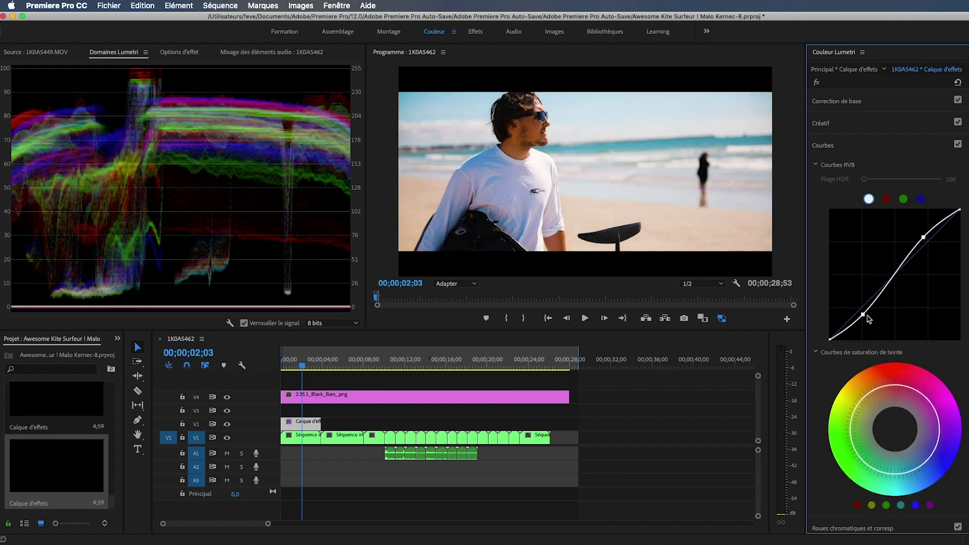
left_click_drag(864, 317, 858, 314)
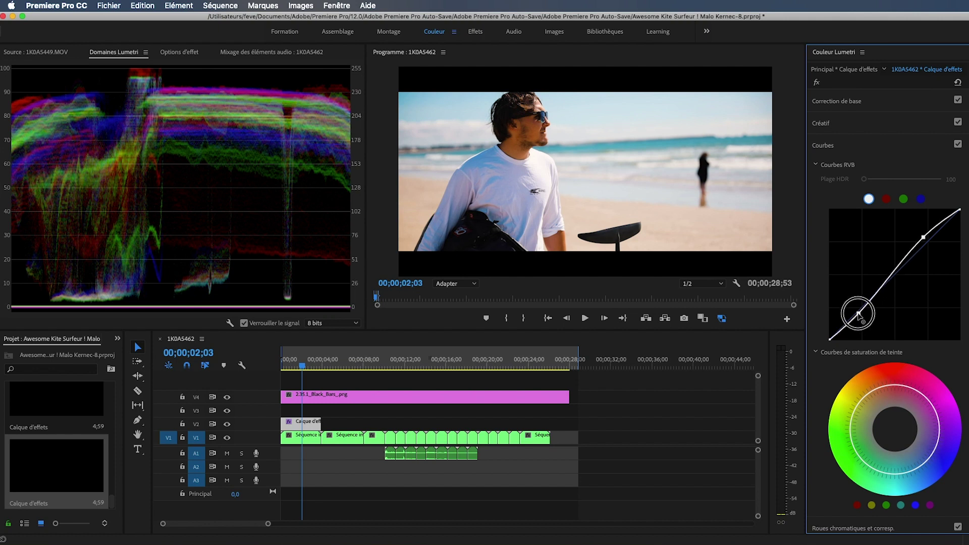
left_click_drag(922, 242, 926, 241)
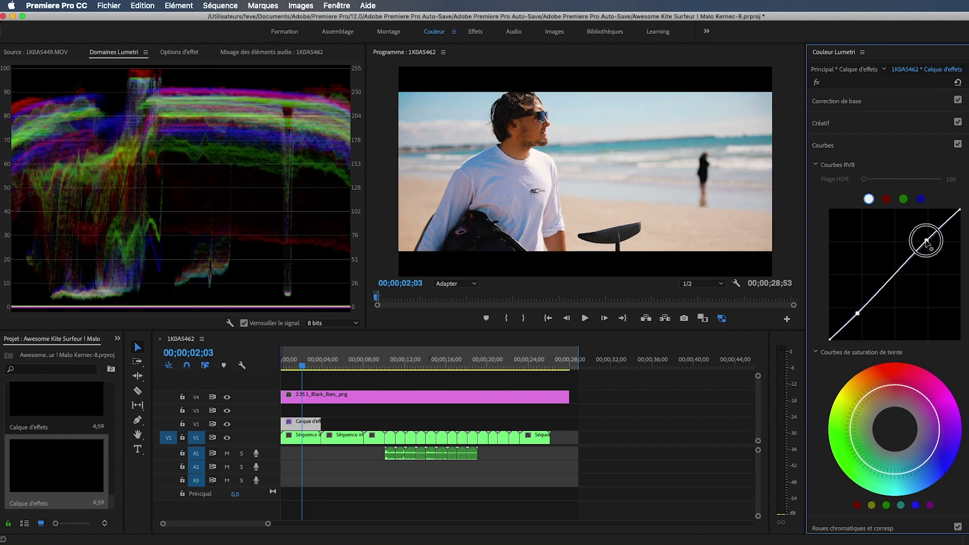
left_click(958, 145)
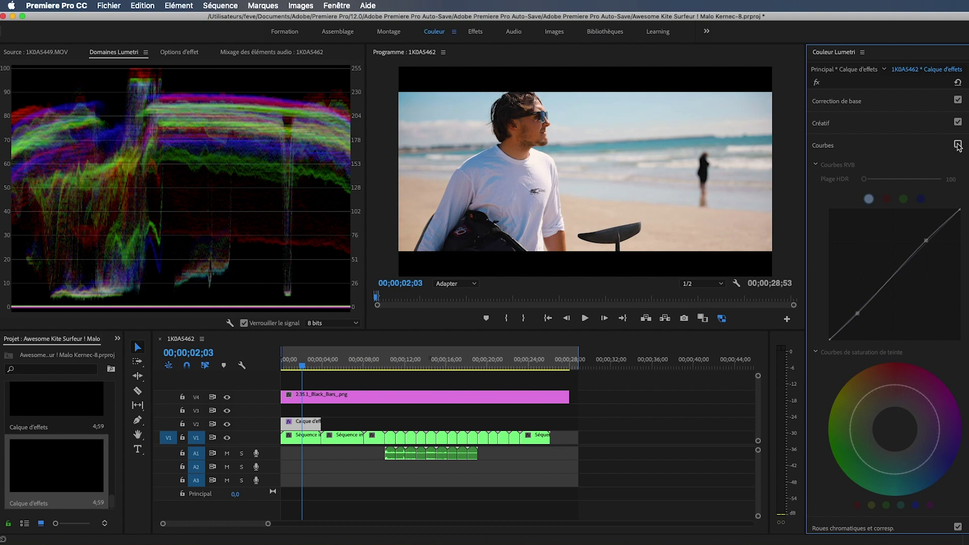
left_click(958, 145)
Fine-tune the highlight and shadow points against the ungraded image, and add a hue-saturation point
left_click_drag(926, 240, 933, 246)
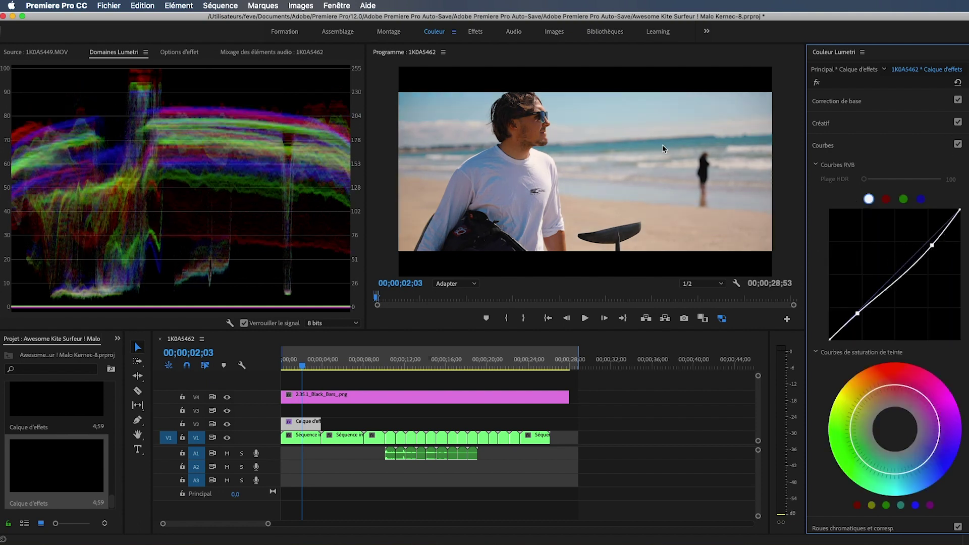
left_click(958, 145)
left_click(958, 145)
left_click(958, 145)
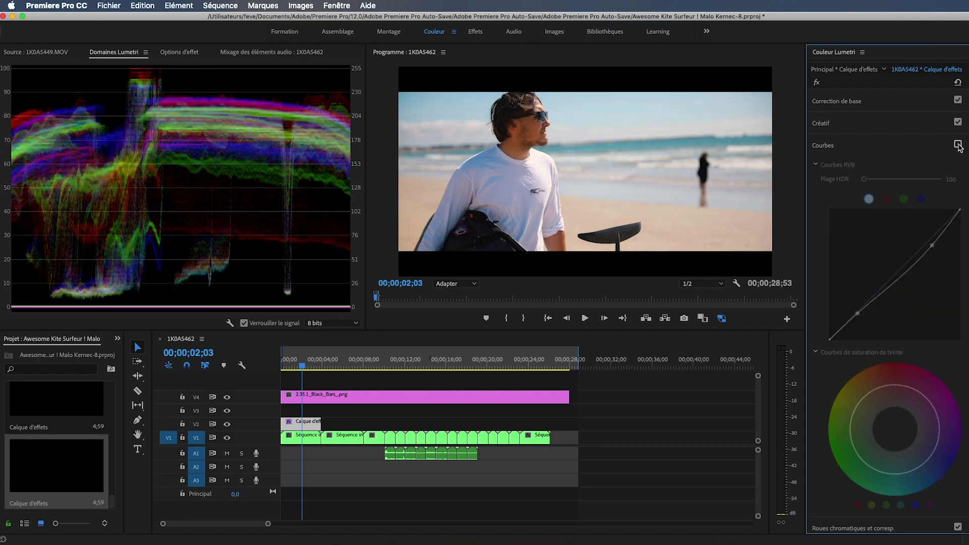
left_click(958, 145)
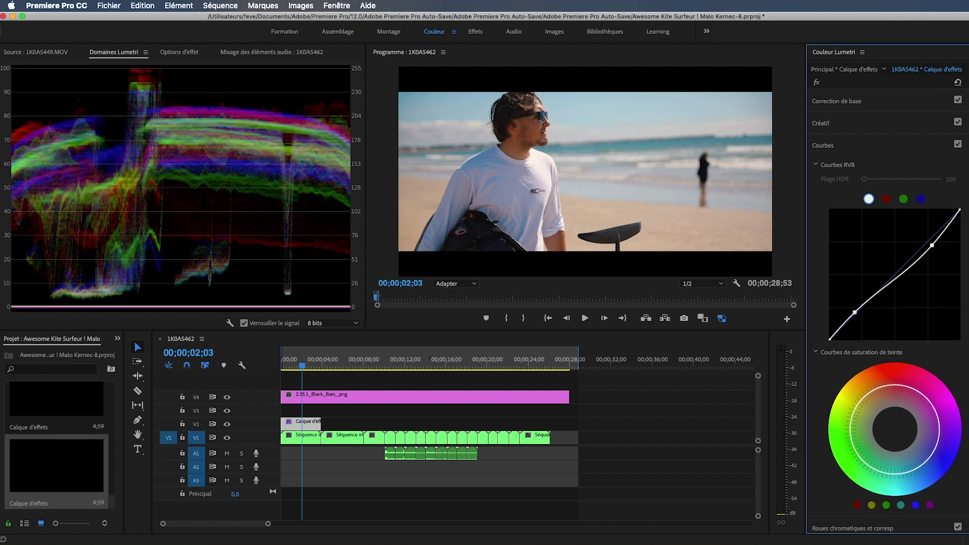
left_click_drag(932, 246, 929, 244)
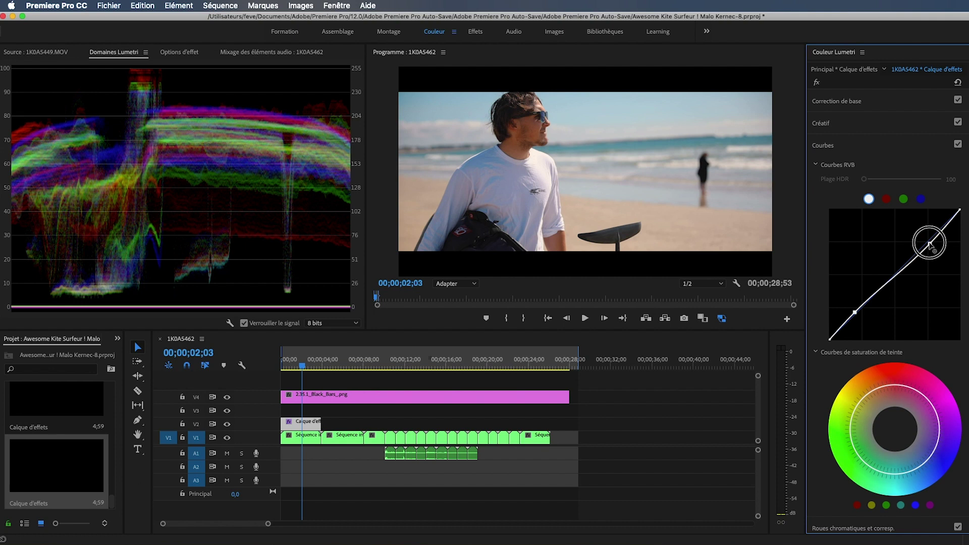
left_click(958, 144)
left_click(958, 144)
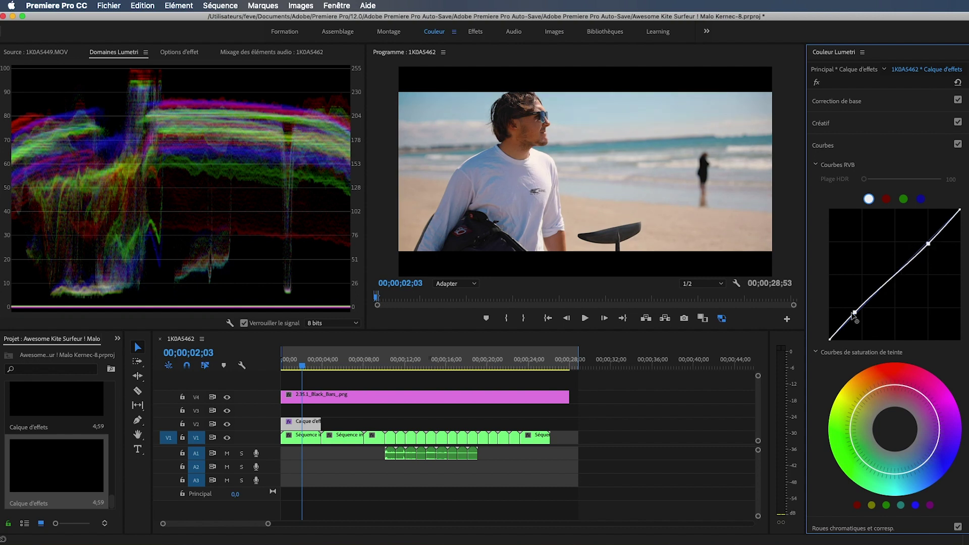
left_click_drag(854, 313, 856, 315)
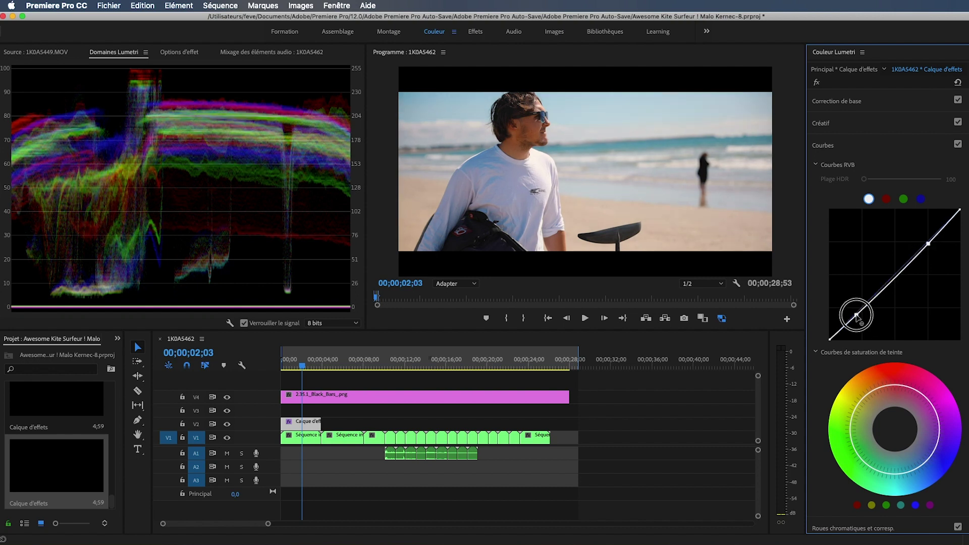
left_click(958, 145)
left_click(958, 144)
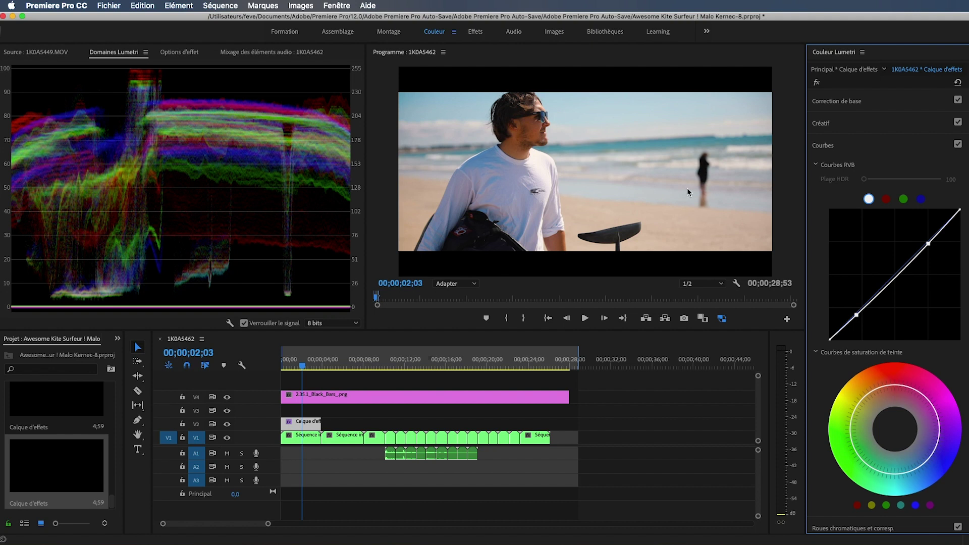
left_click(894, 475)
Add a second hue-saturation point and shape a tighter desaturating dip, then switch Curves off
left_click(932, 456)
left_click_drag(916, 473, 907, 447)
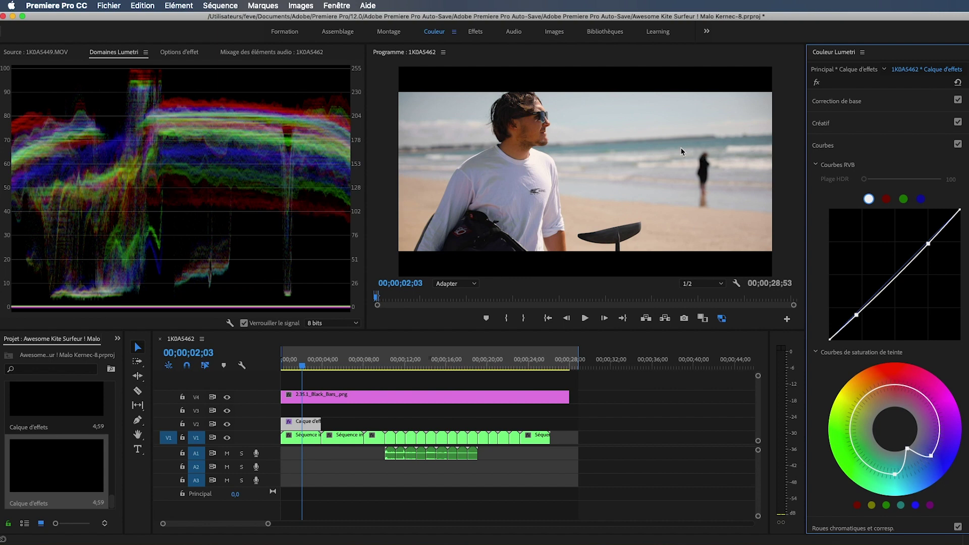
left_click_drag(911, 452, 929, 487)
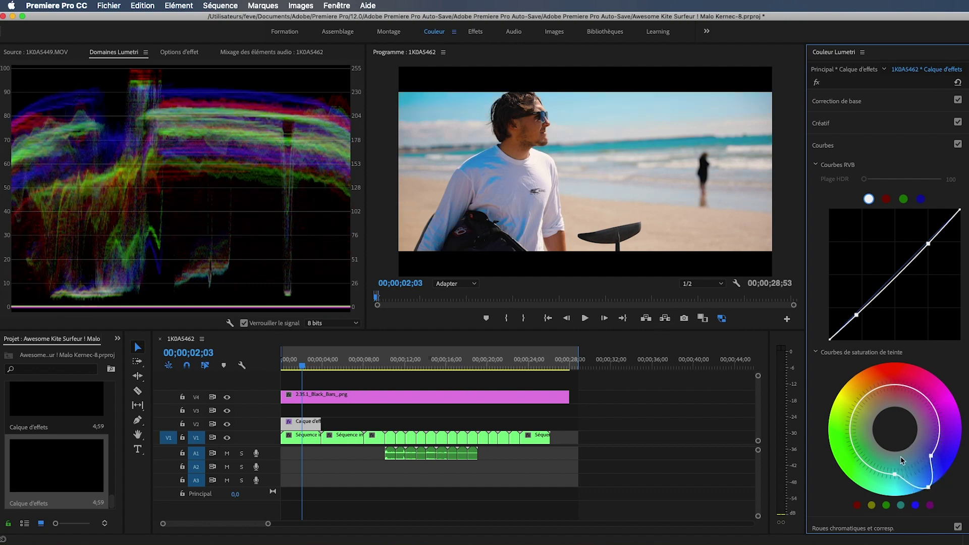
left_click_drag(931, 489, 916, 466)
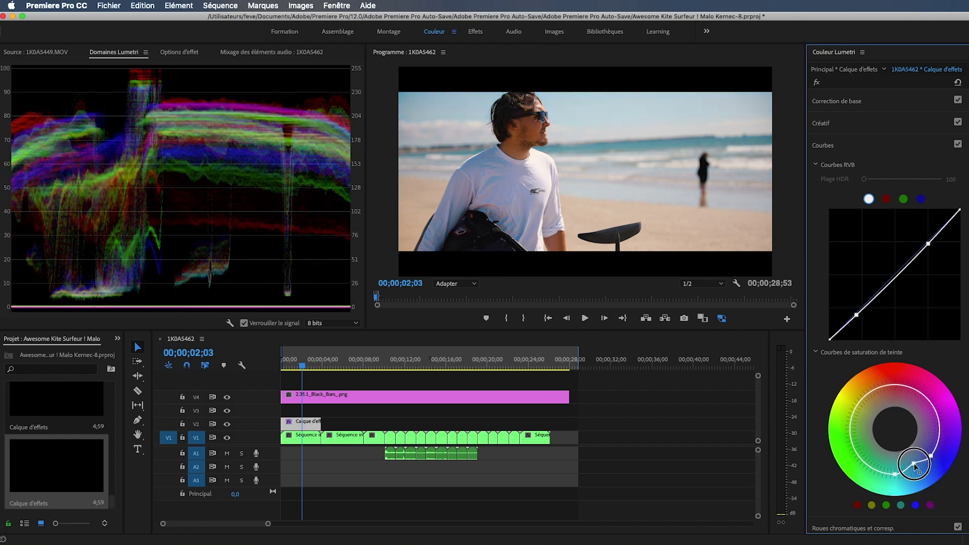
mouse_move(917, 467)
left_mouse_down()
mouse_move(898, 458)
mouse_move(919, 447)
mouse_move(895, 451)
mouse_move(917, 431)
mouse_move(926, 445)
left_mouse_up()
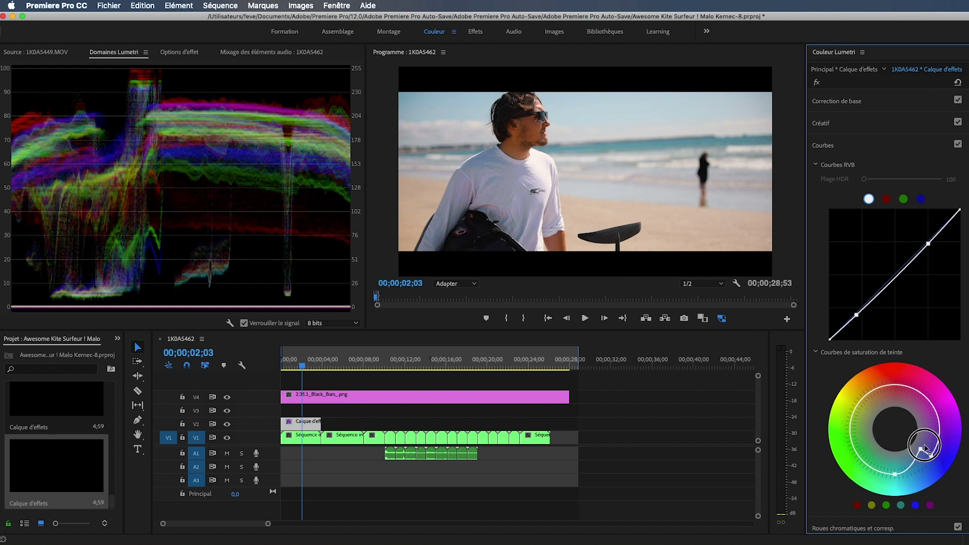
mouse_move(925, 442)
left_mouse_down()
mouse_move(915, 470)
mouse_move(925, 454)
mouse_move(916, 457)
left_mouse_up()
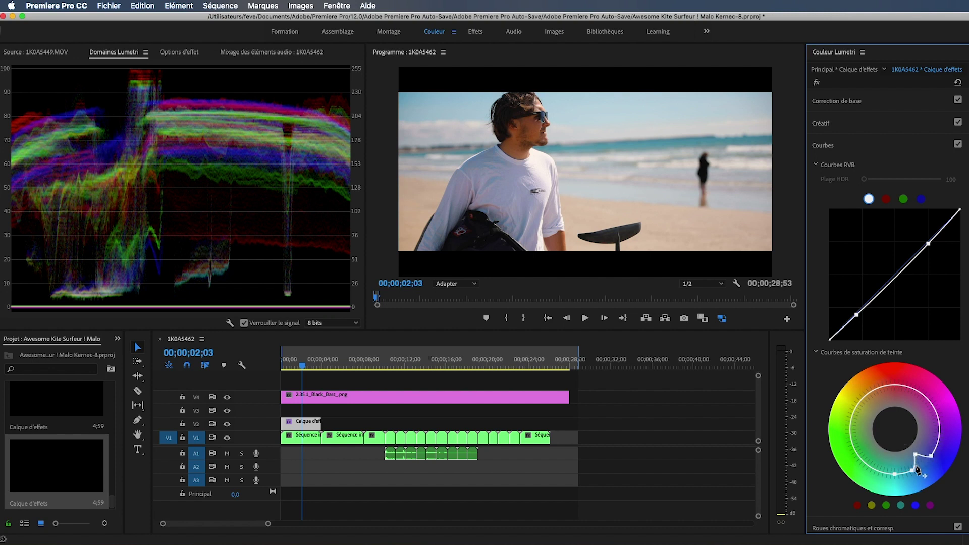
left_click(958, 144)
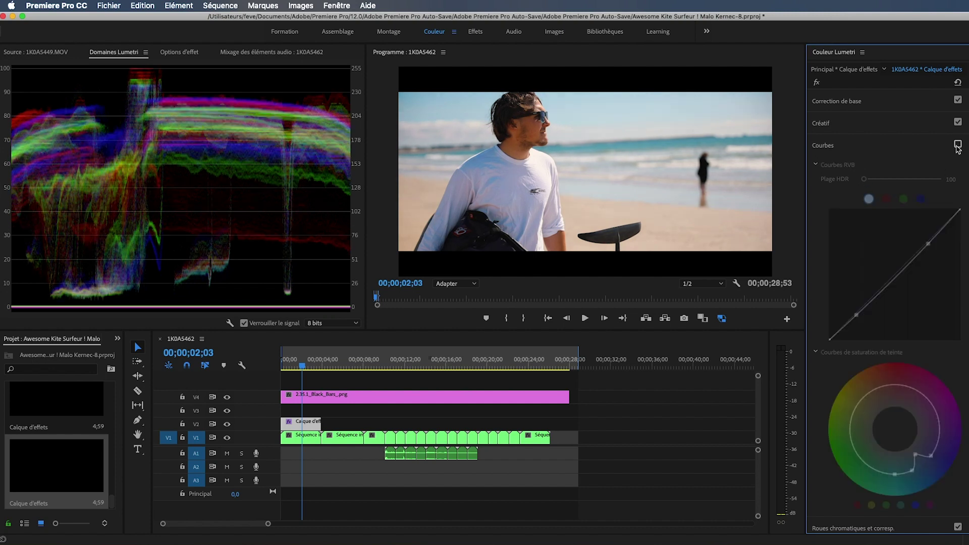
Compare with Curves off and on, leaving it on, then collapse the Curves section
left_click(957, 145)
left_click(958, 145)
left_click(957, 145)
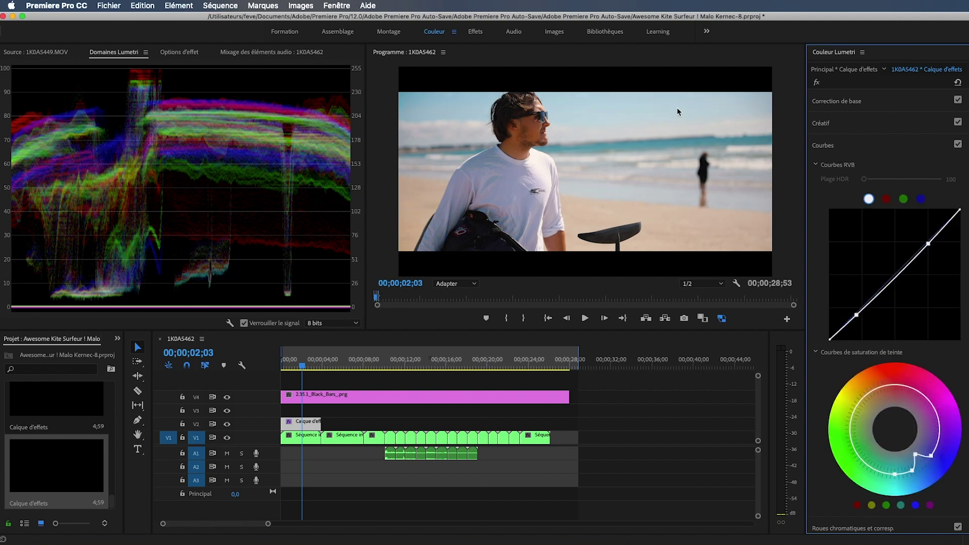
left_click(845, 140)
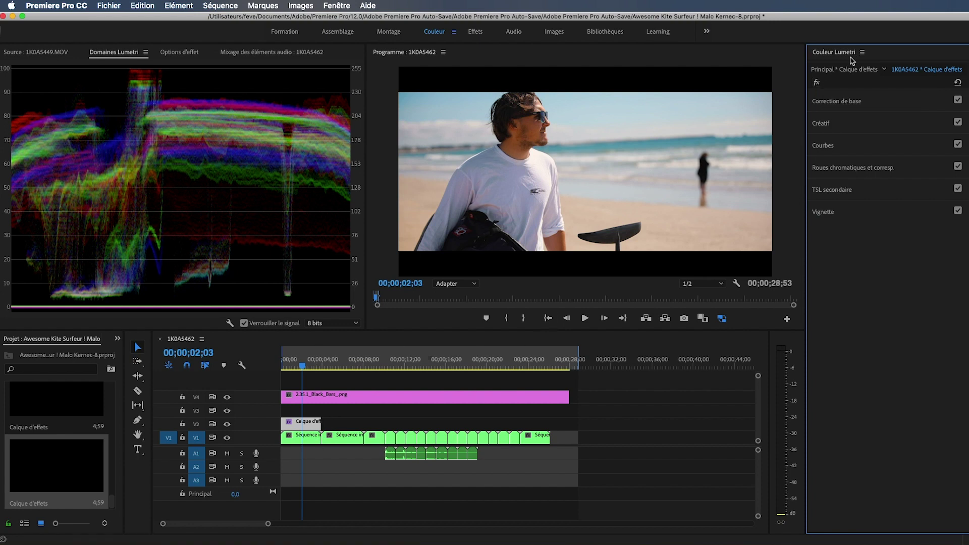
Compare the whole Lumetri grade bypassed and restored, then move to the beach-walking shot at 00;00;05;11
left_click(816, 83)
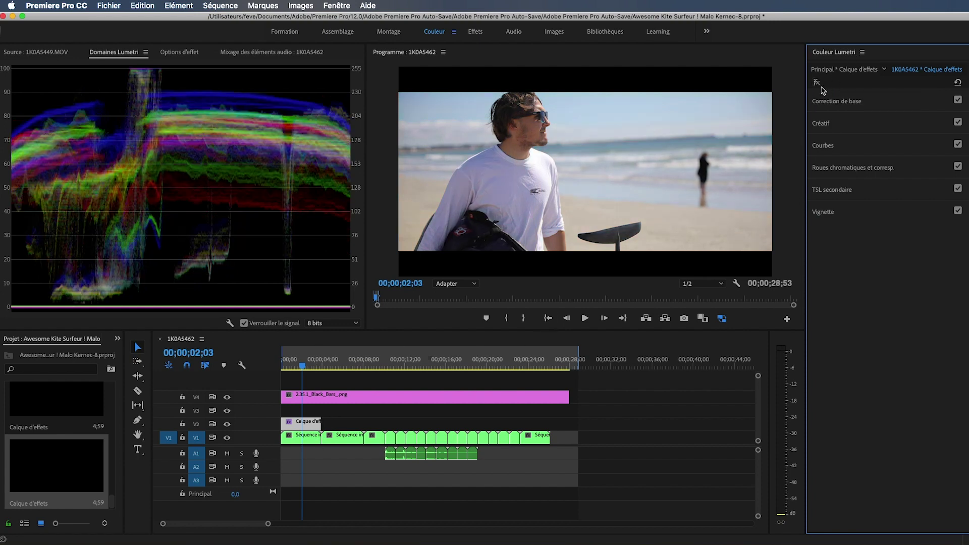
left_click(816, 83)
left_click(816, 83)
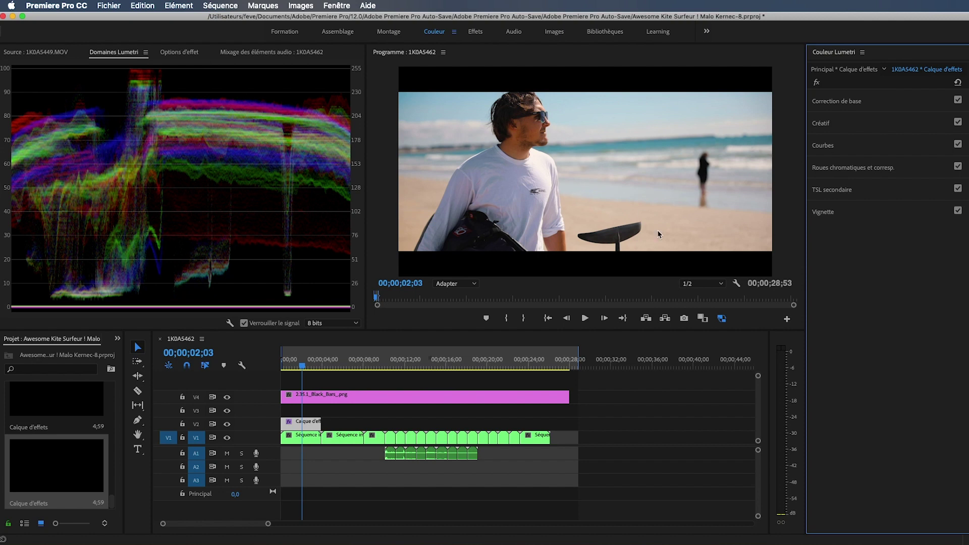
mouse_move(302, 367)
left_mouse_down()
mouse_move(291, 369)
mouse_move(333, 368)
left_mouse_up()
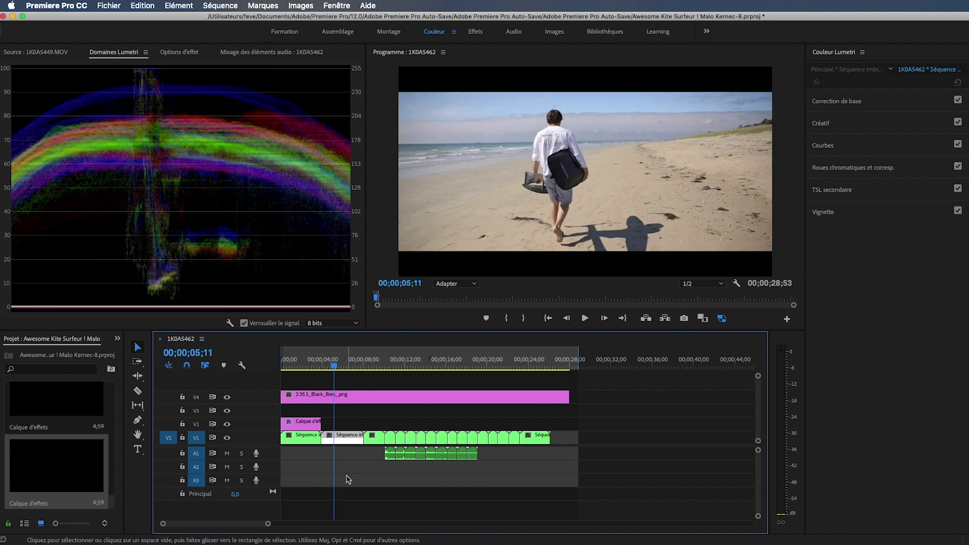
left_click(303, 428)
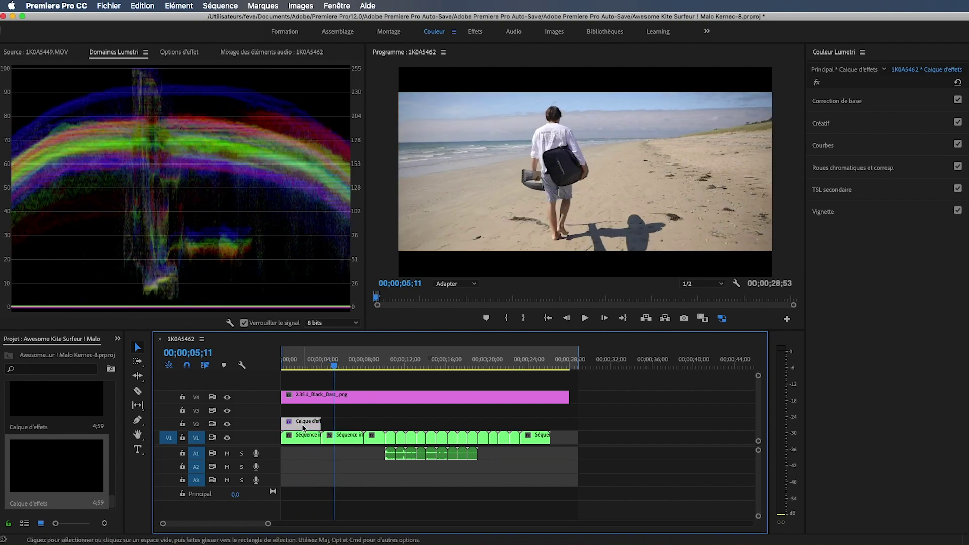
Compare the walking shot with the second effects layer's grade bypassed, then select the V1 nested clip
left_click_drag(304, 427, 343, 427, "alt")
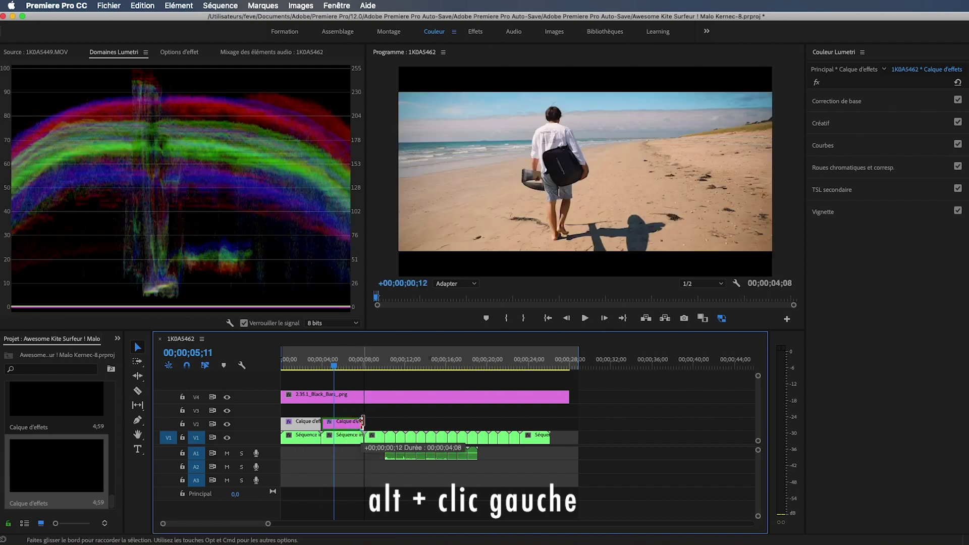
left_click(351, 428)
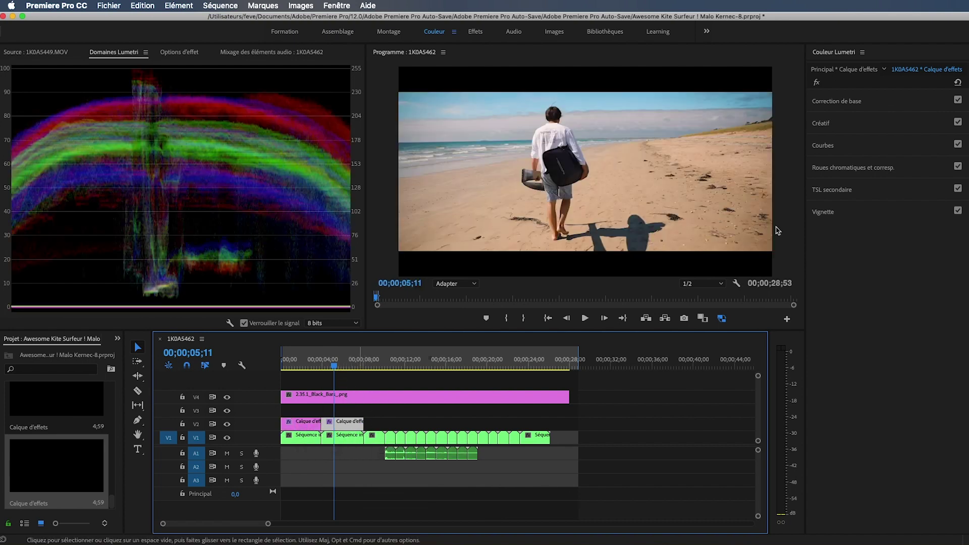
left_click(817, 83)
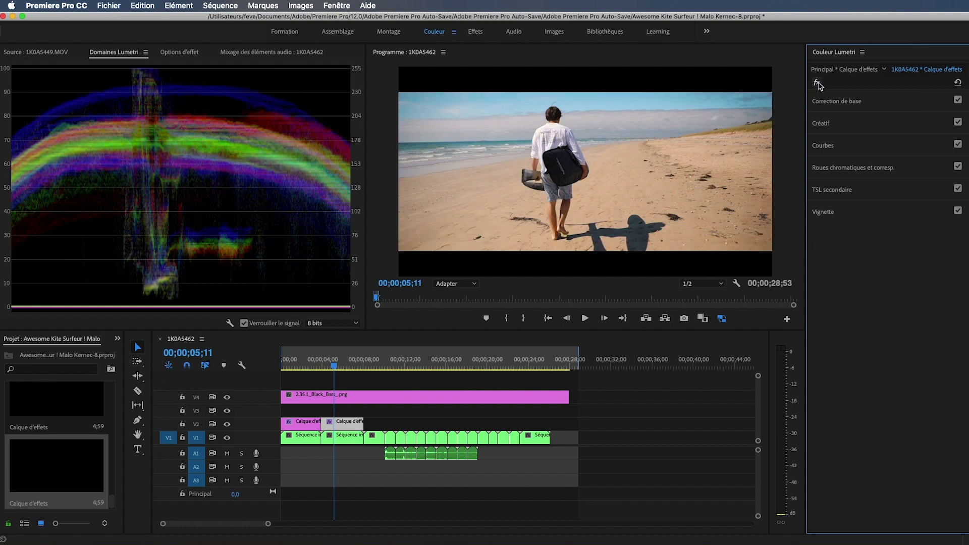
left_click_drag(335, 365, 350, 366)
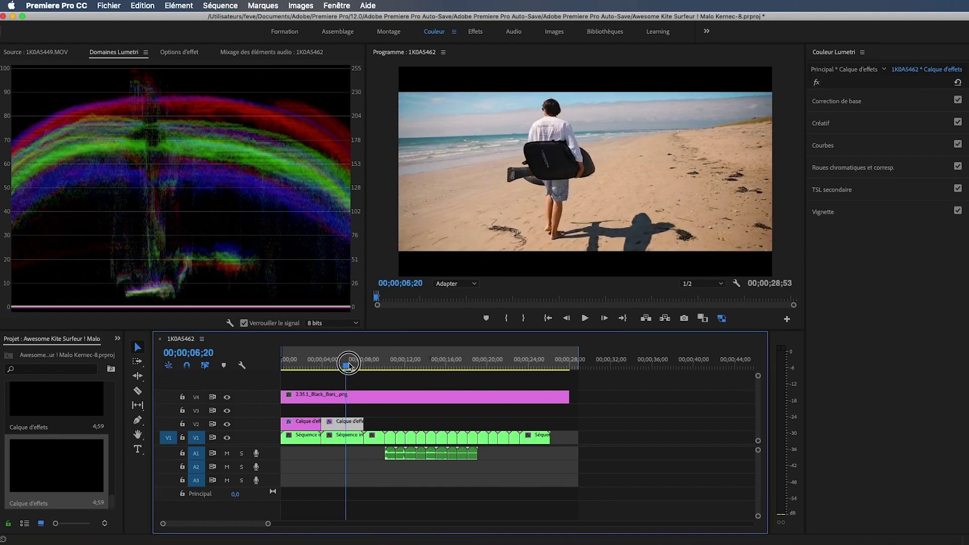
left_click_drag(349, 365, 339, 364)
left_click(485, 197)
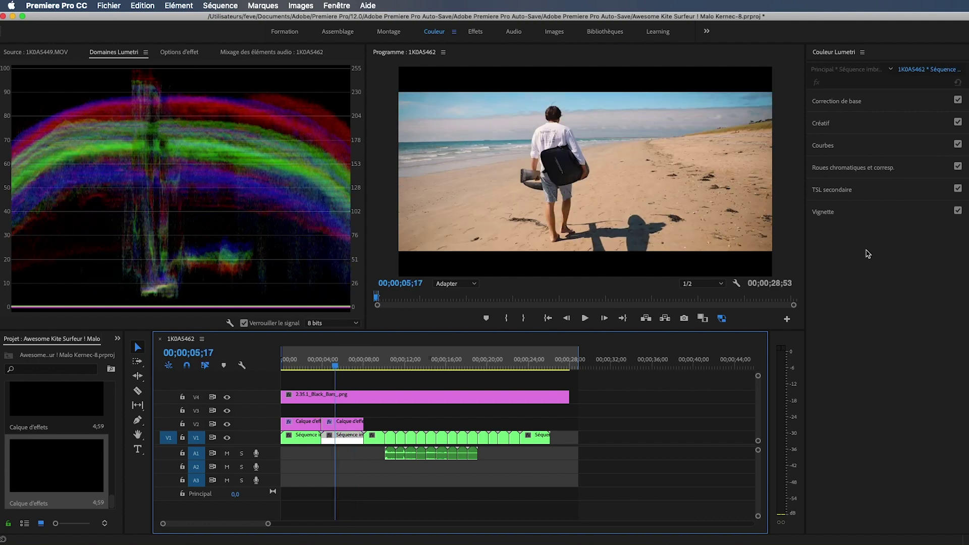
left_click(835, 212)
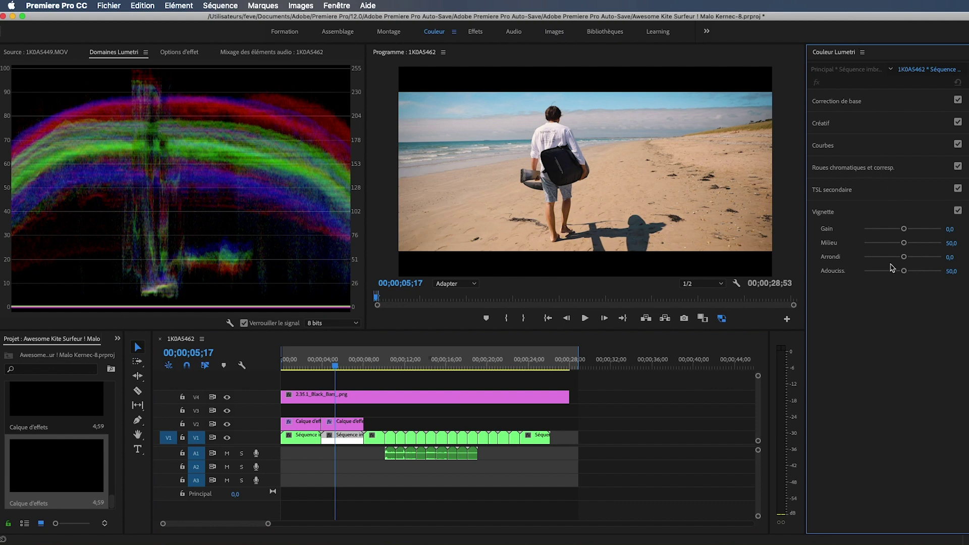
Apply a 0,7 vignette to the nested beach clip, toggling it off and on to compare
left_click_drag(905, 228, 914, 231)
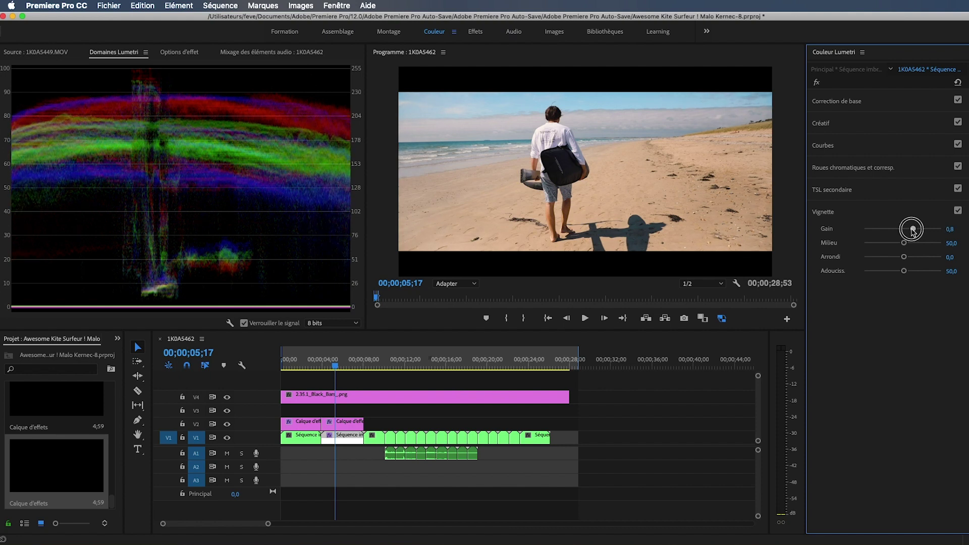
left_click_drag(914, 231, 913, 231)
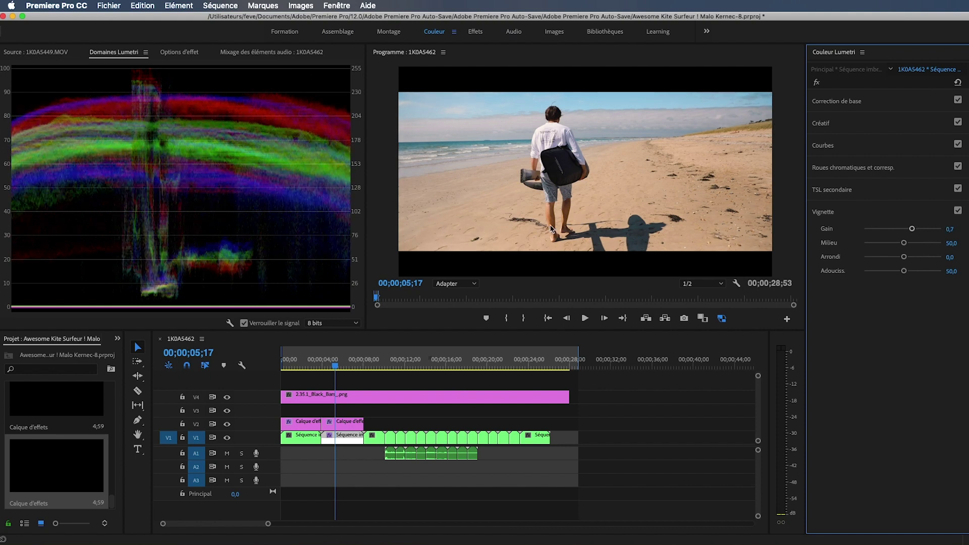
left_click(957, 211)
left_click(957, 211)
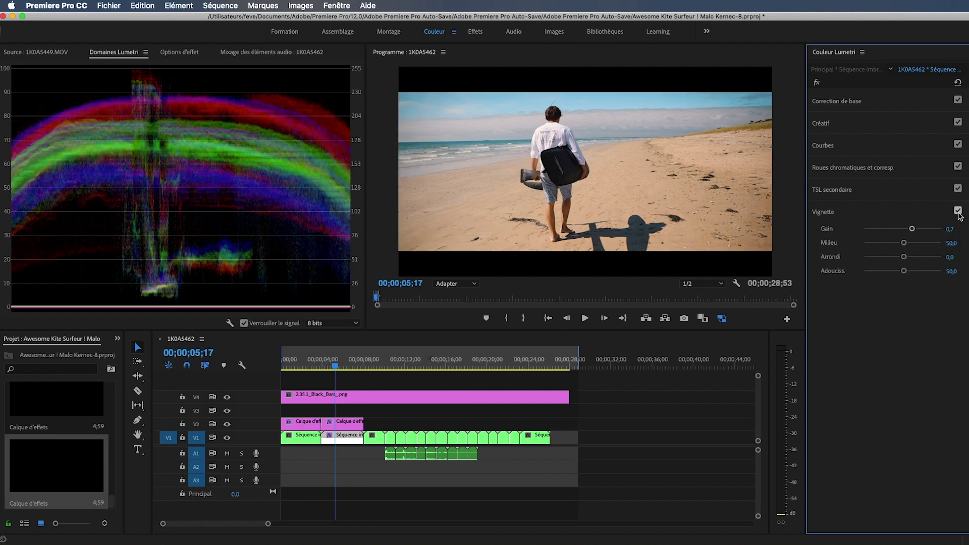
left_click(958, 211)
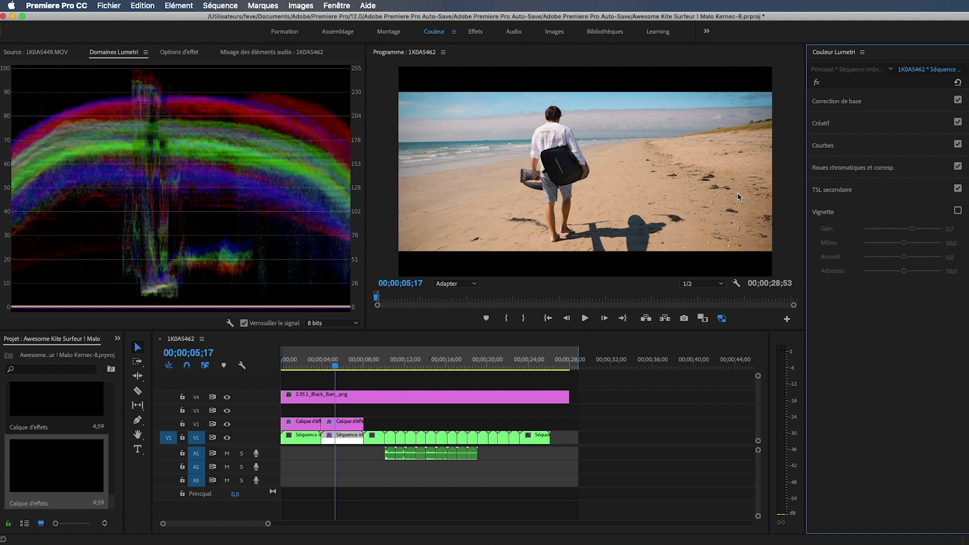
left_click(957, 211)
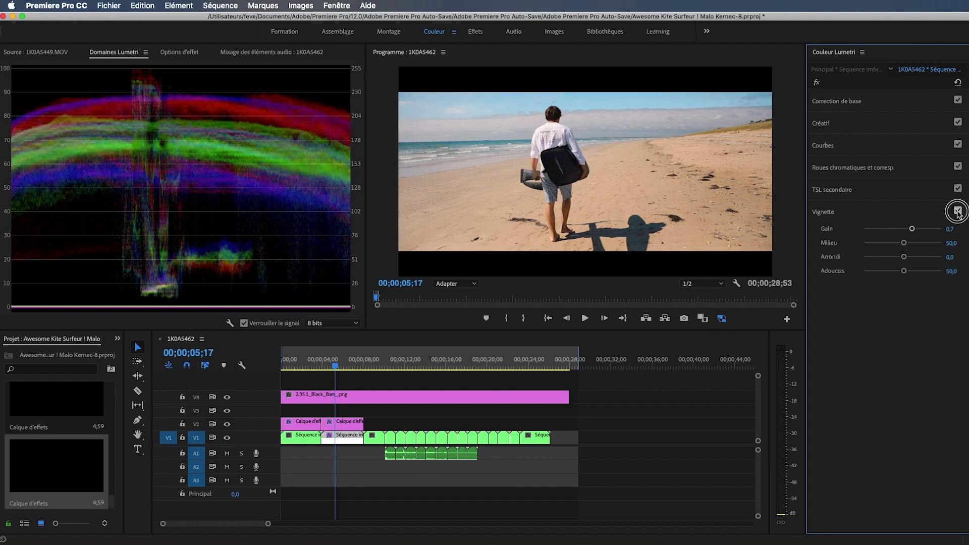
left_click(958, 212)
left_click(958, 211)
double_click(912, 228)
left_click(373, 364)
Place a Calque d'effets on V3 from 00:00, extend it across the sequence, and select it
key("Down")
key("Down")
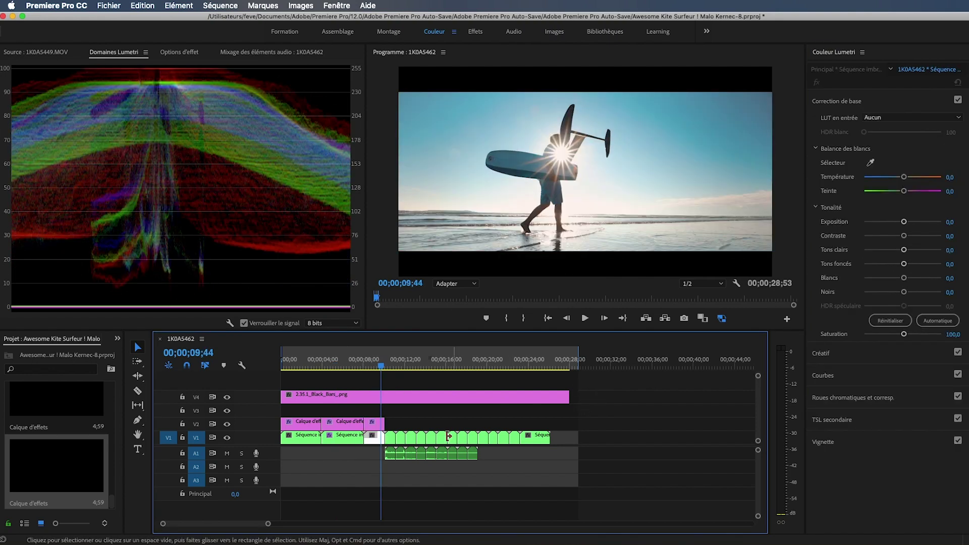
key("Down")
key("Down")
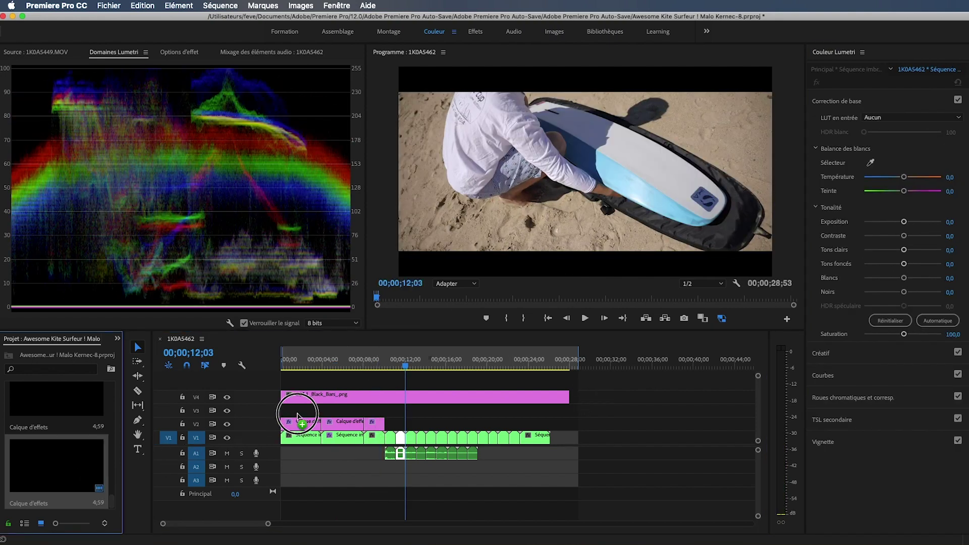
mouse_move(96, 470)
left_mouse_down()
mouse_move(302, 407)
mouse_move(548, 407)
left_mouse_up()
left_click(311, 364)
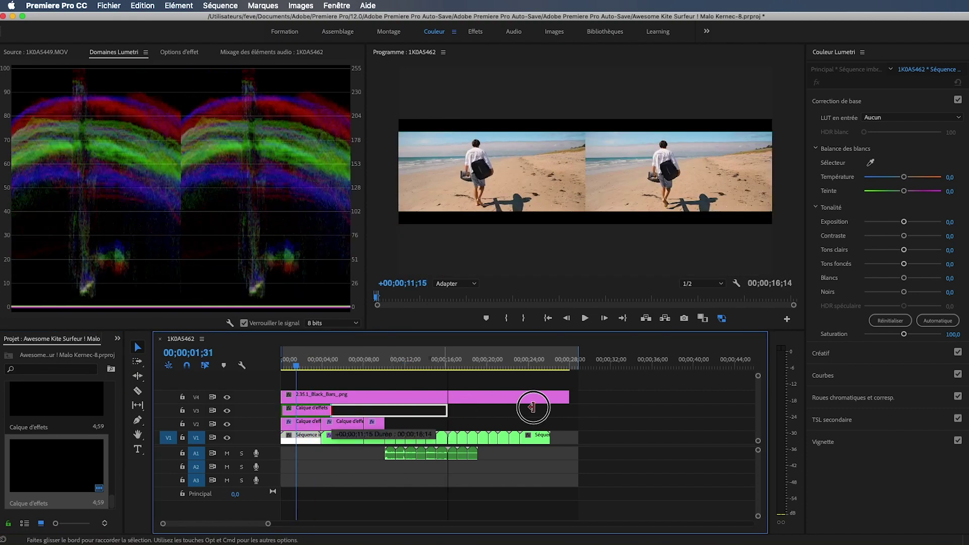
left_click_drag(410, 362, 301, 382)
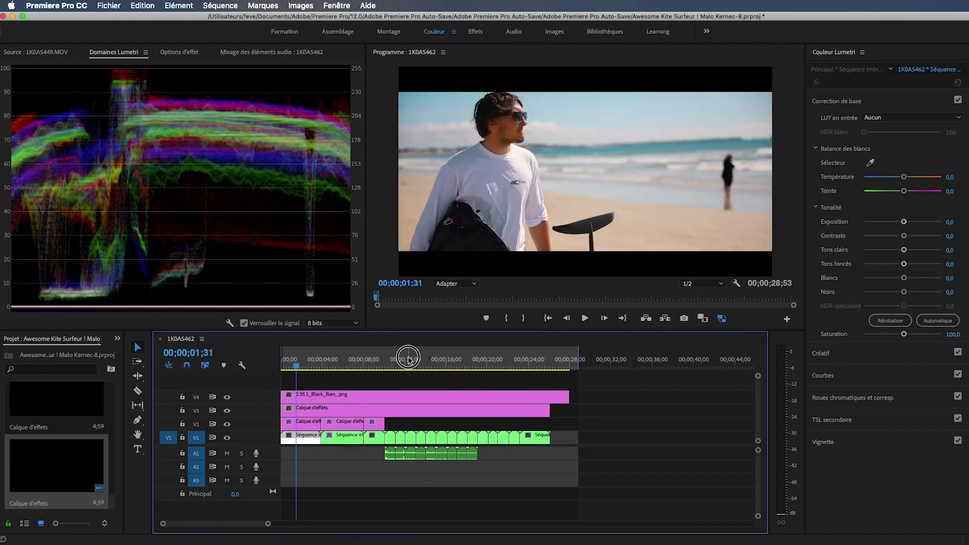
left_click(323, 407)
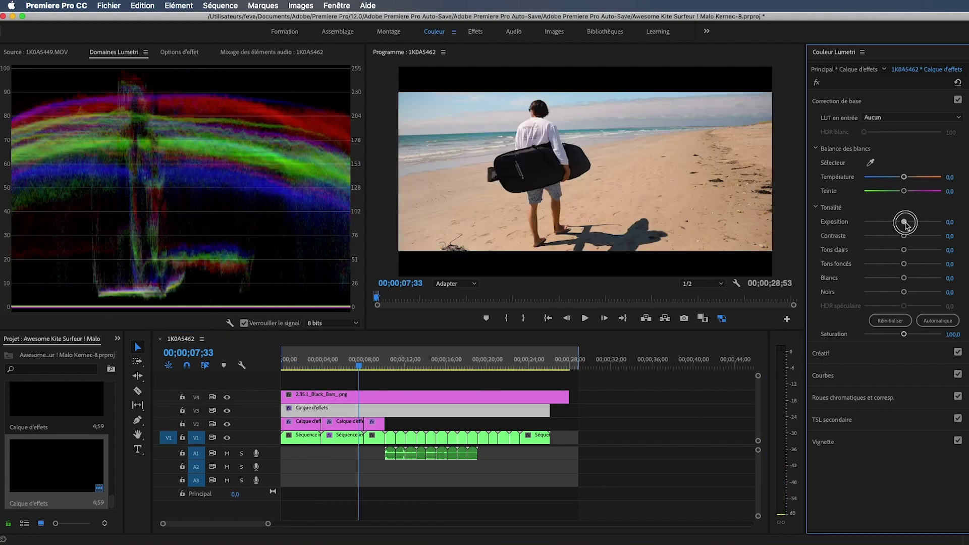
Raise the global layer's exposure to 0,4 and scrub the sequence back to the backlit surfer shot
left_click_drag(904, 222, 907, 222)
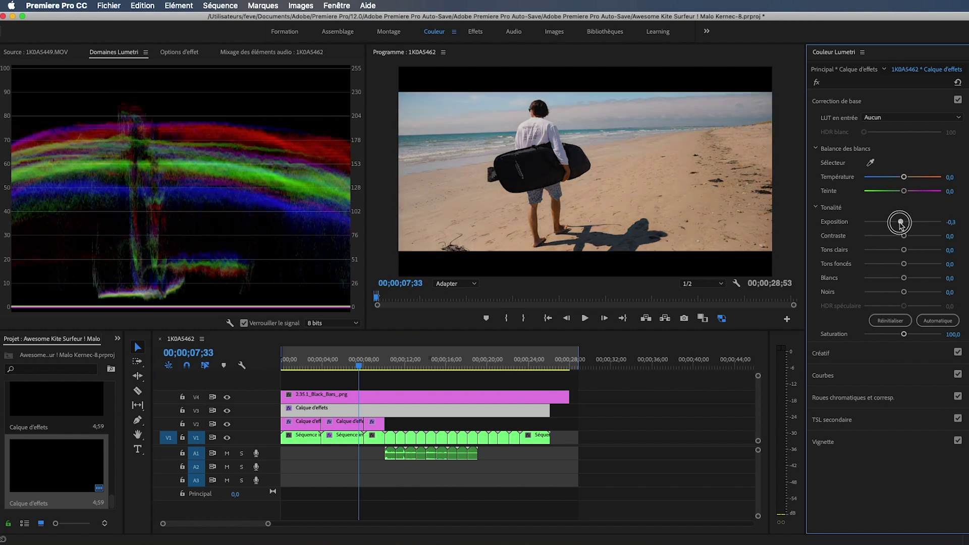
left_click(379, 367)
mouse_move(380, 369)
left_mouse_down()
mouse_move(495, 370)
mouse_move(349, 371)
left_mouse_up()
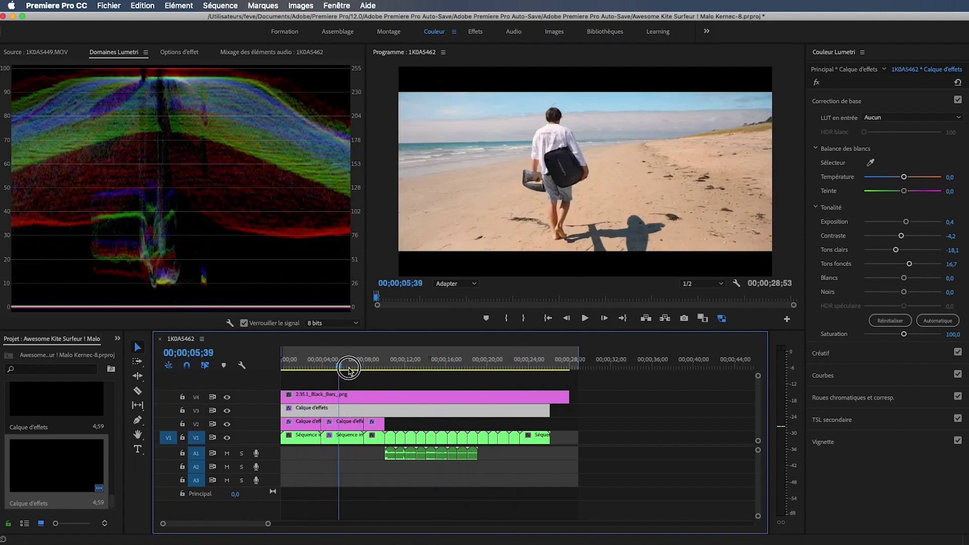
mouse_move(379, 368)
left_mouse_down()
mouse_move(495, 374)
mouse_move(454, 373)
left_mouse_up()
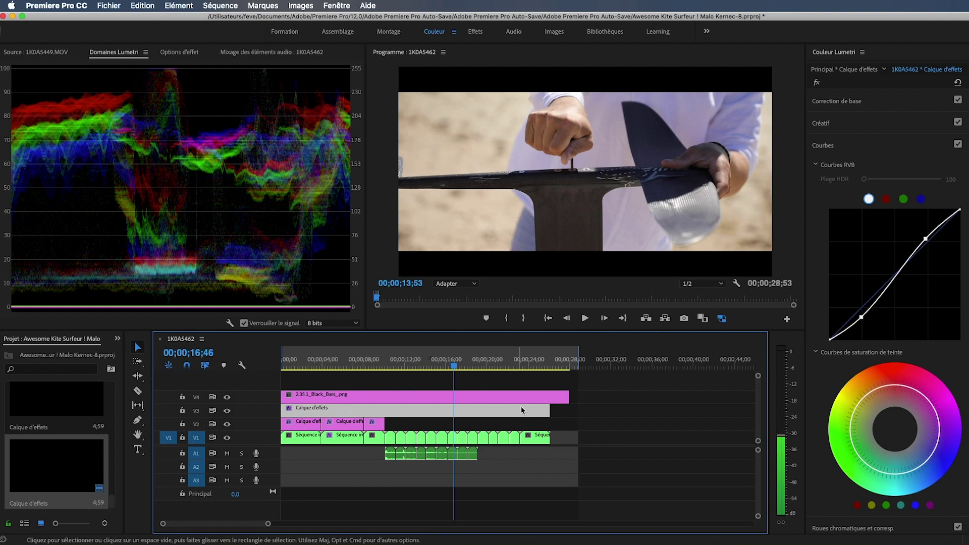
left_click(378, 366)
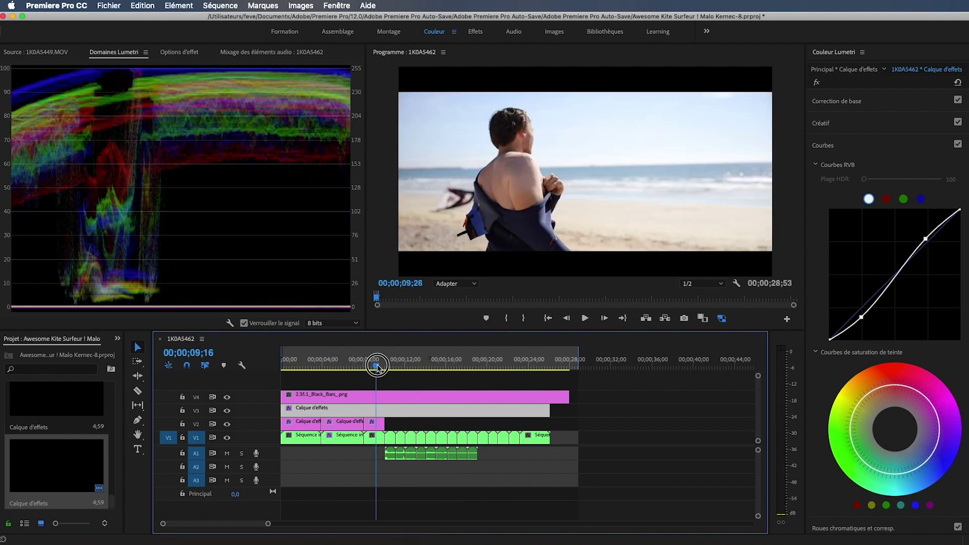
left_click_drag(372, 367, 373, 368)
left_click(374, 437)
left_click(851, 125)
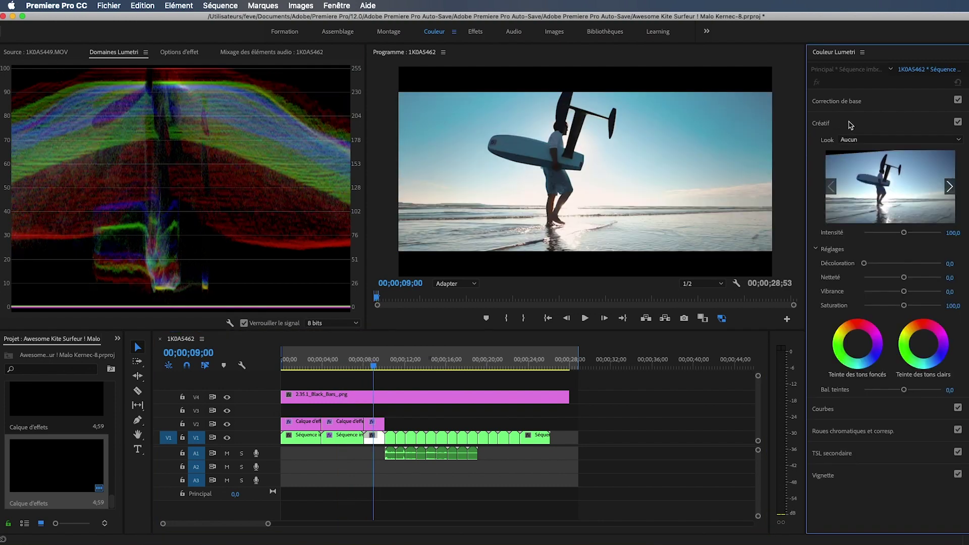
left_click(877, 141)
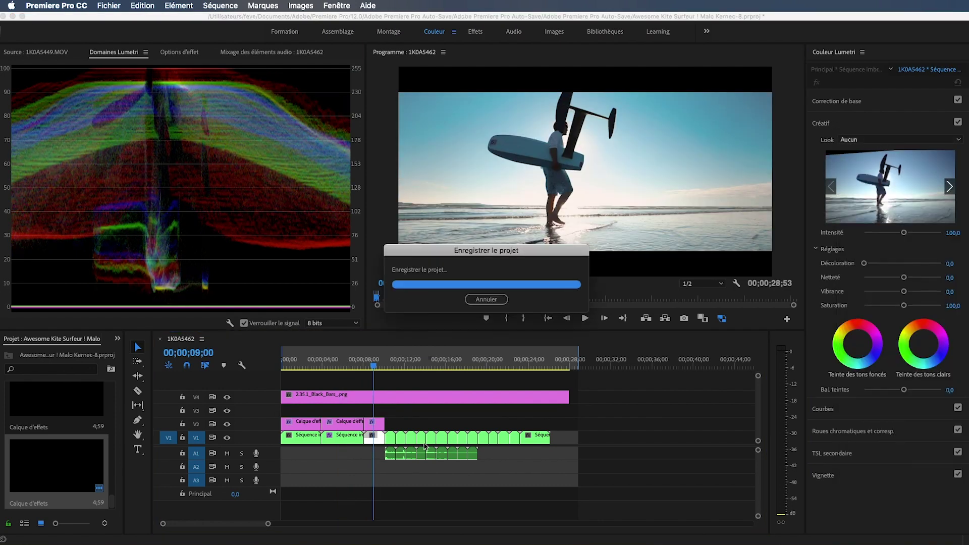
left_click(403, 410)
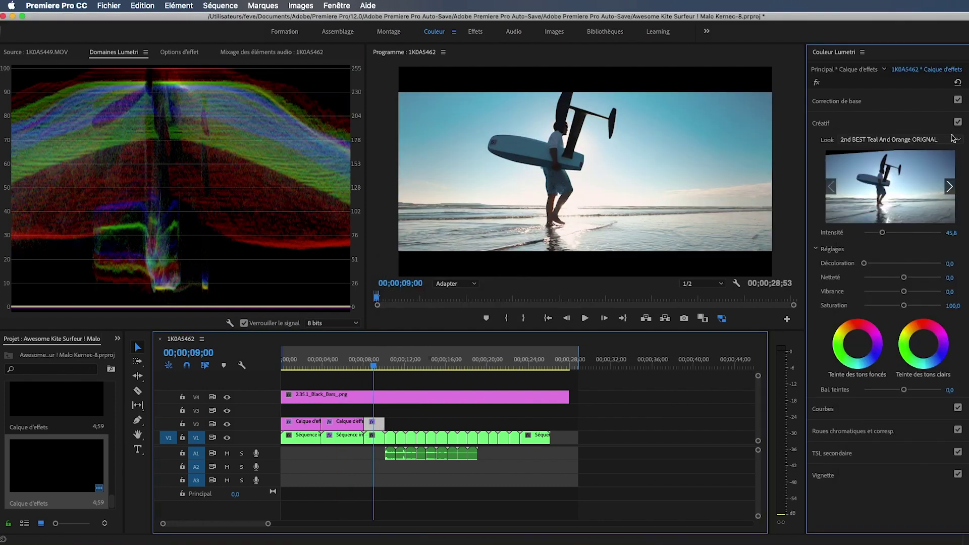
left_click(942, 141)
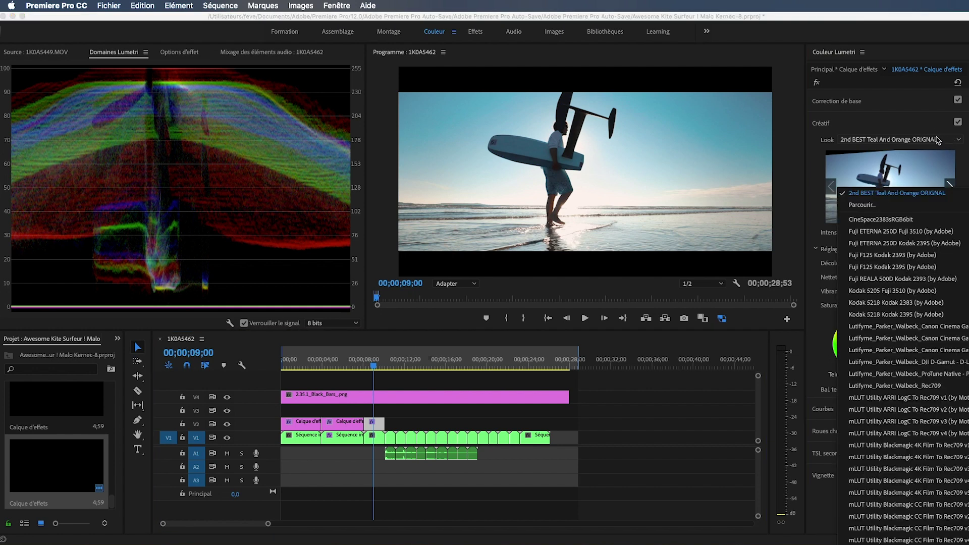
left_click(847, 171)
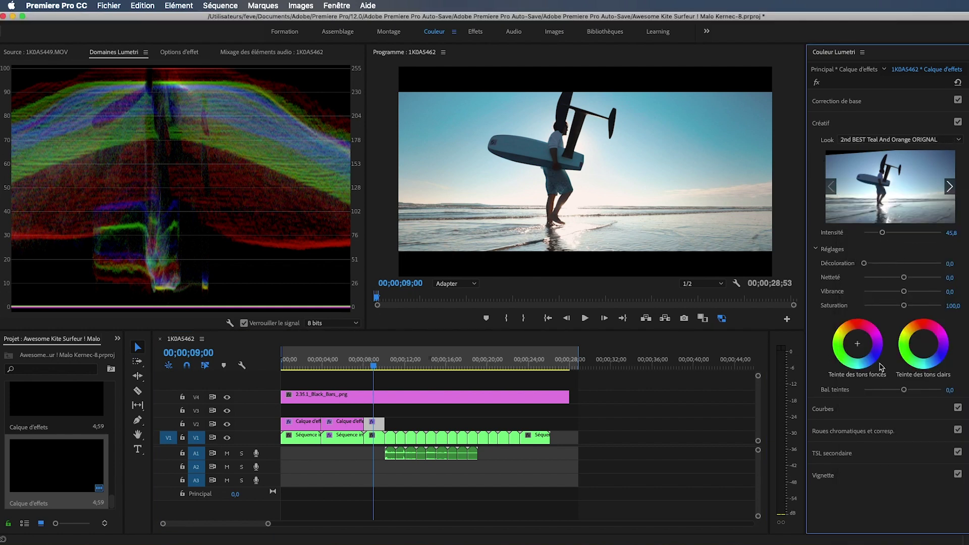
left_click(869, 123)
left_click(865, 102)
left_click(868, 104)
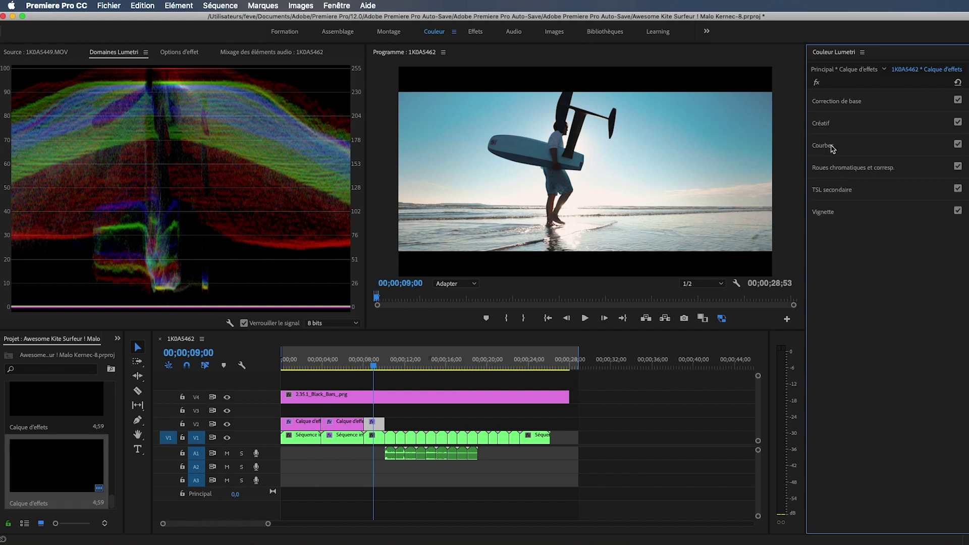
Move to the surfer-with-sunglasses frame of the walking shot and set the Program monitor to 10%
left_click(375, 366)
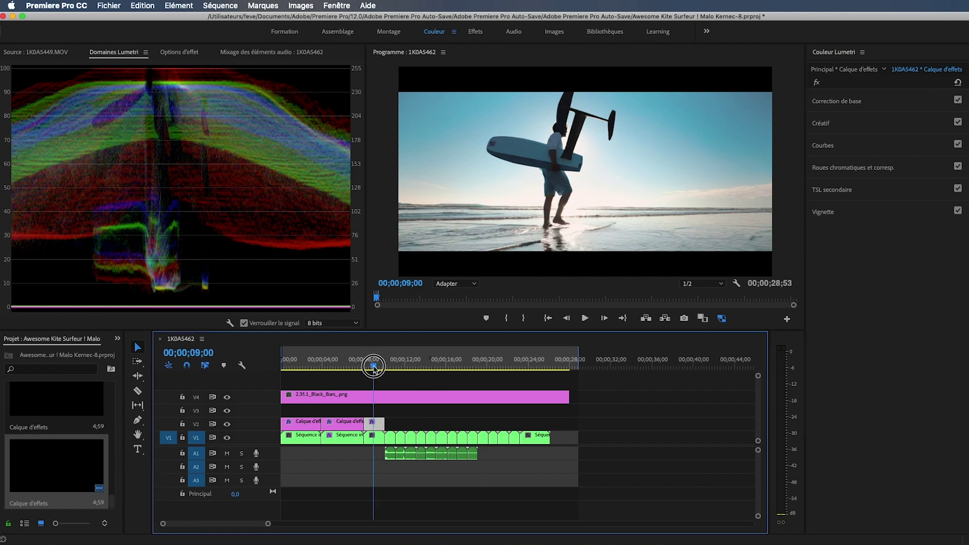
left_click_drag(373, 367, 376, 367)
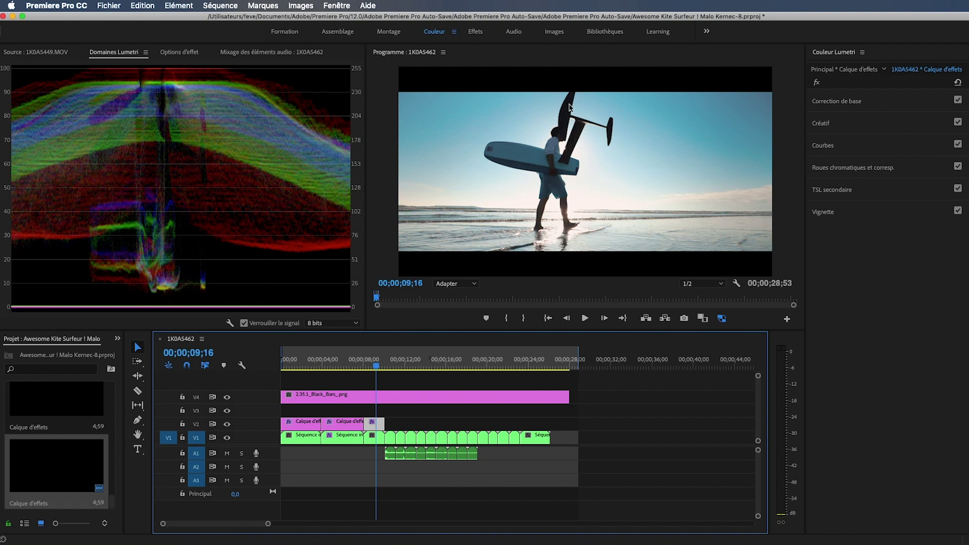
left_click(345, 367)
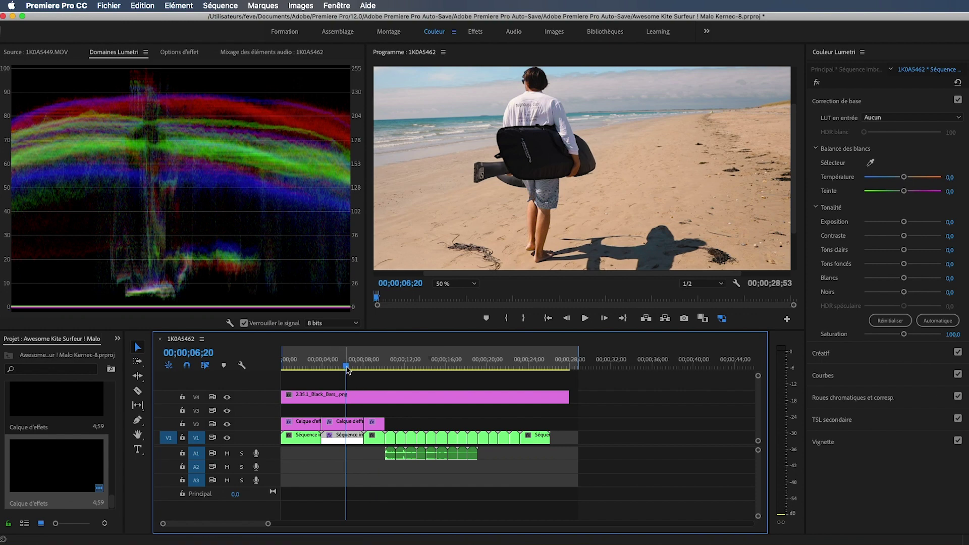
left_click_drag(352, 367, 360, 366)
key("minus")
key("minus")
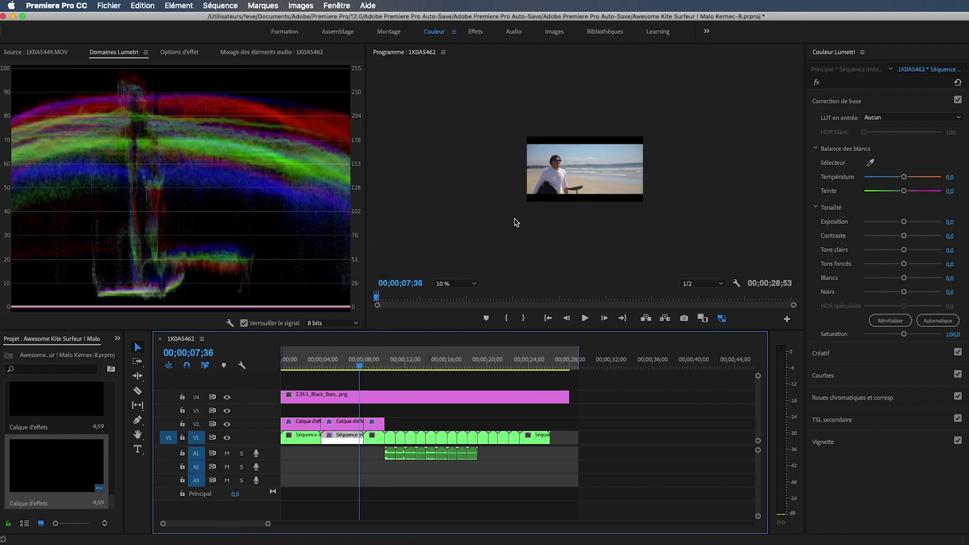